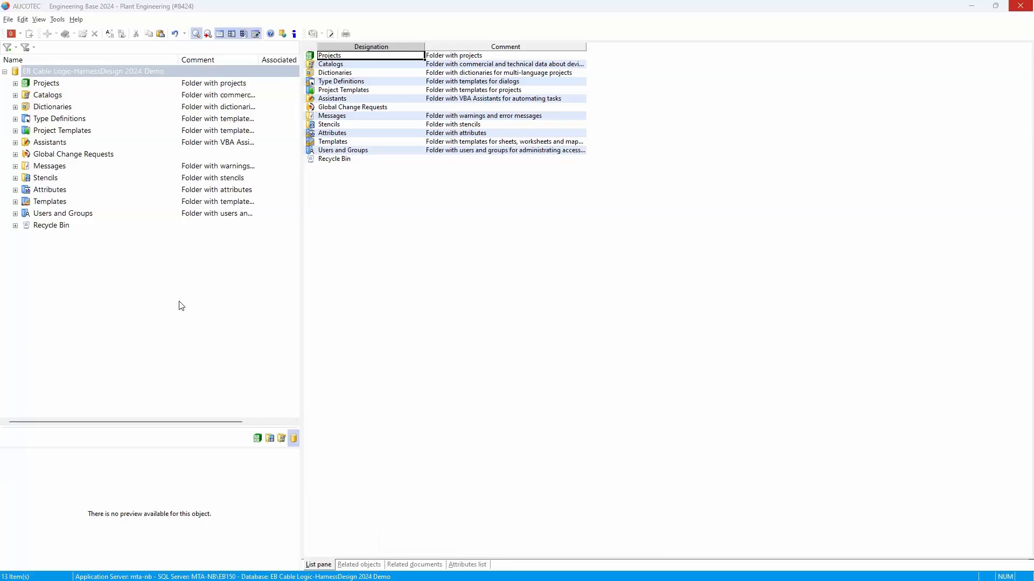
Examine the contents of the database's Projects, Catalogs and Stencils folders, collapsing each one again.
{"action": "left_click", "coordinate": [31, 85]}
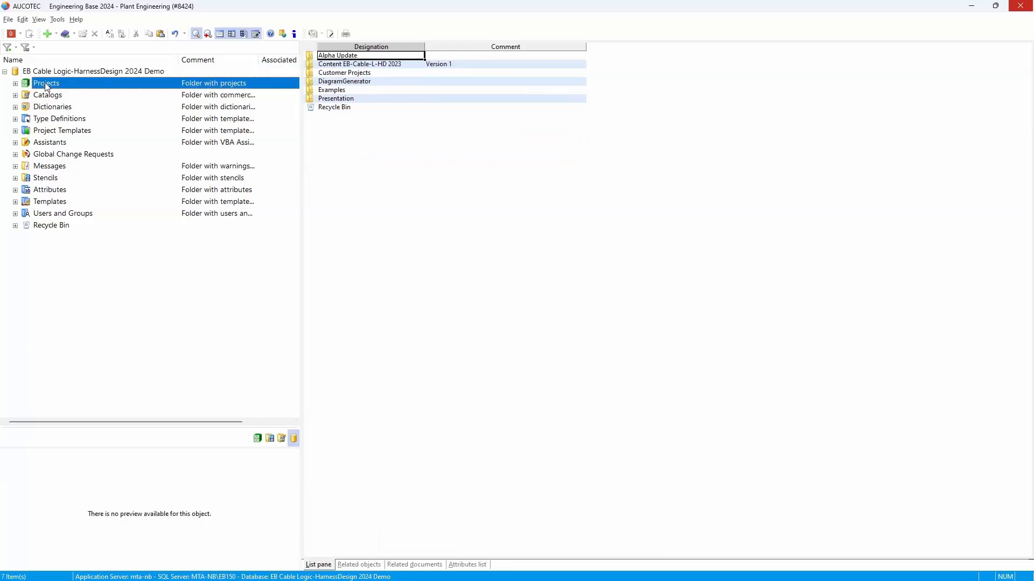
{"action": "left_click", "coordinate": [15, 84]}
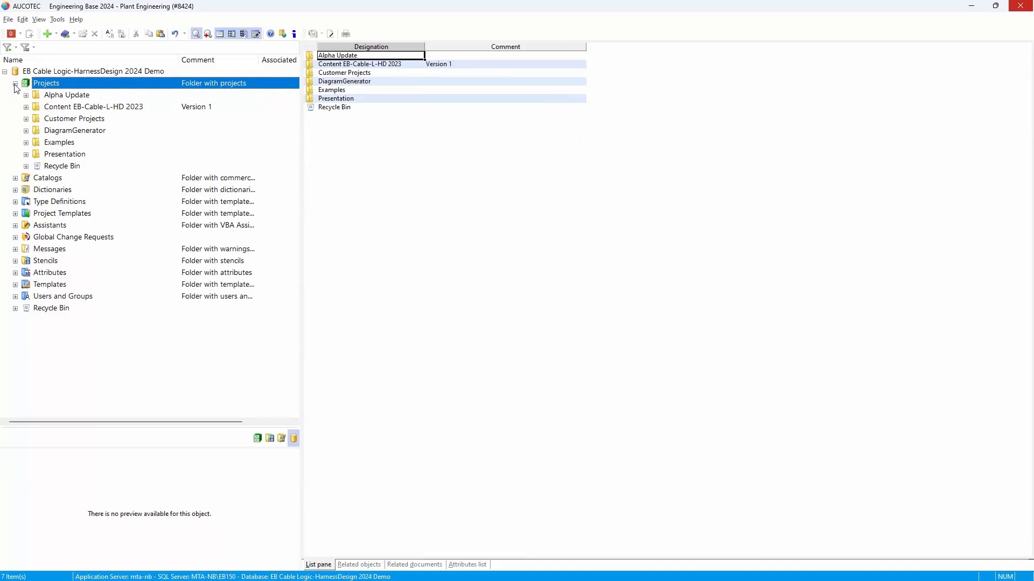
{"action": "left_click", "coordinate": [15, 84]}
{"action": "left_click", "coordinate": [15, 95]}
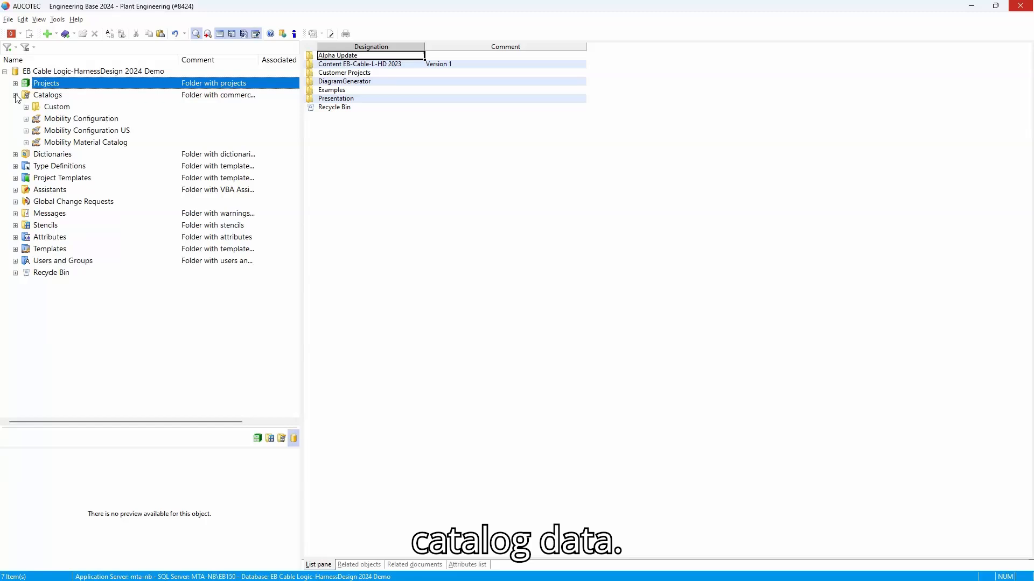
{"action": "left_click", "coordinate": [15, 96]}
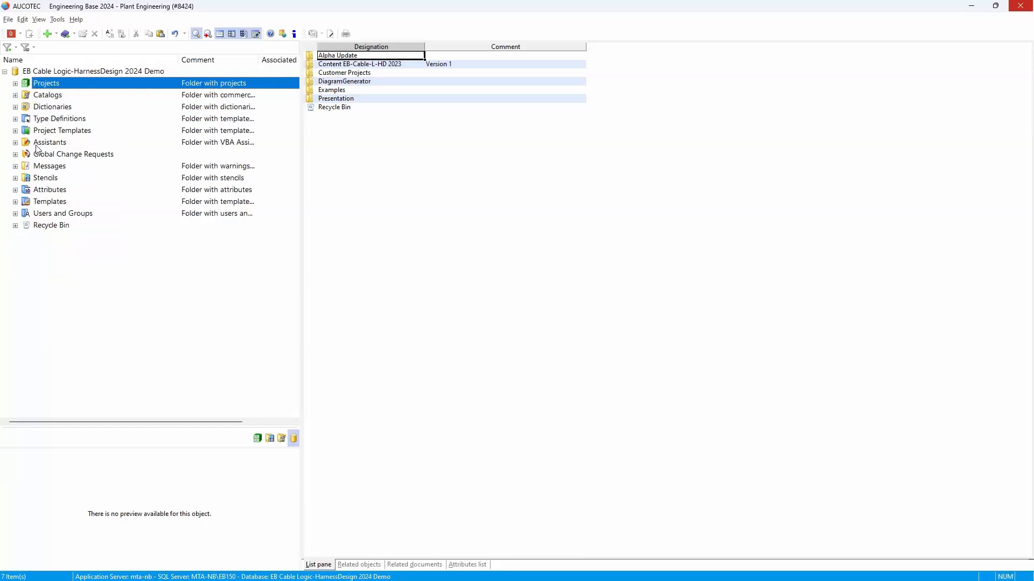
{"action": "left_click", "coordinate": [15, 178]}
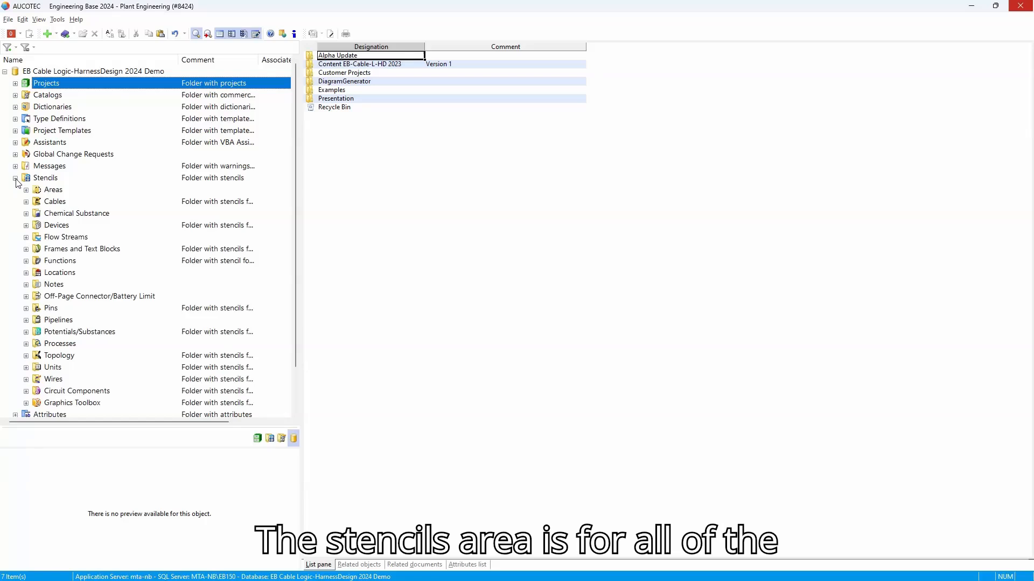
{"action": "left_click", "coordinate": [16, 178]}
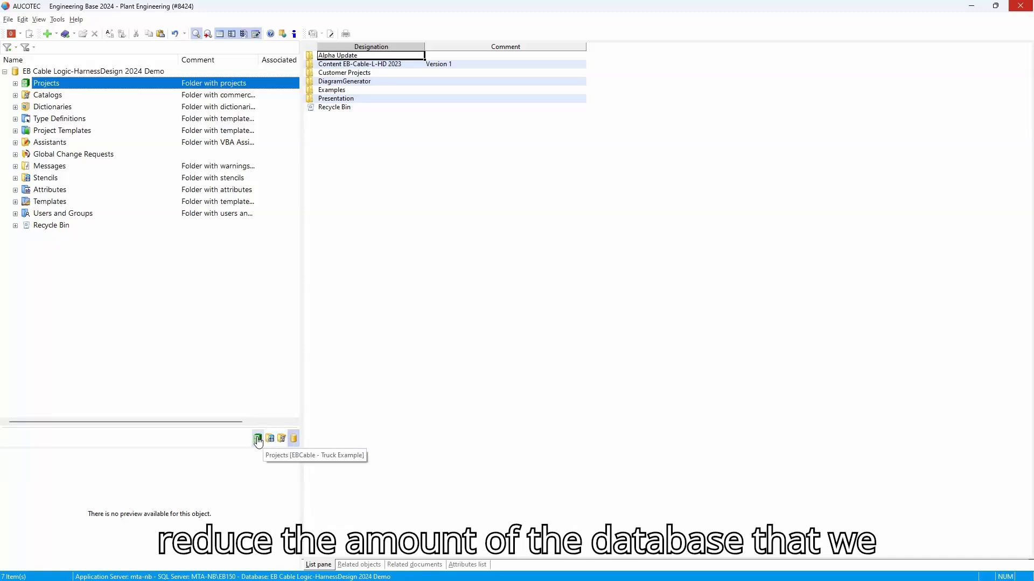
Limit the navigation tree to projects and add a shortcut button for the EBCable - Truck Example project.
{"action": "left_click", "coordinate": [282, 439]}
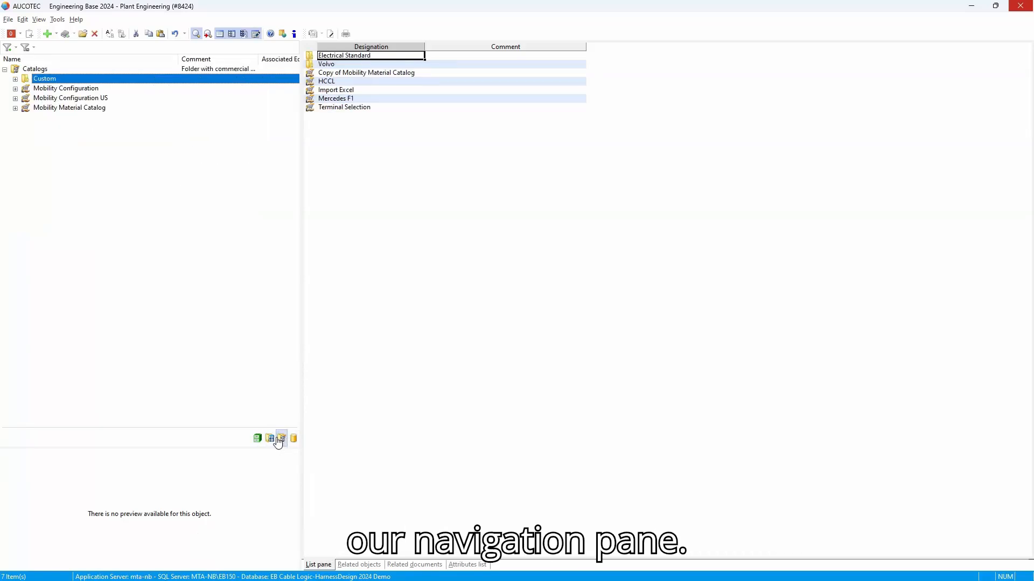
{"action": "left_click", "coordinate": [257, 440]}
{"action": "left_click", "coordinate": [258, 440]}
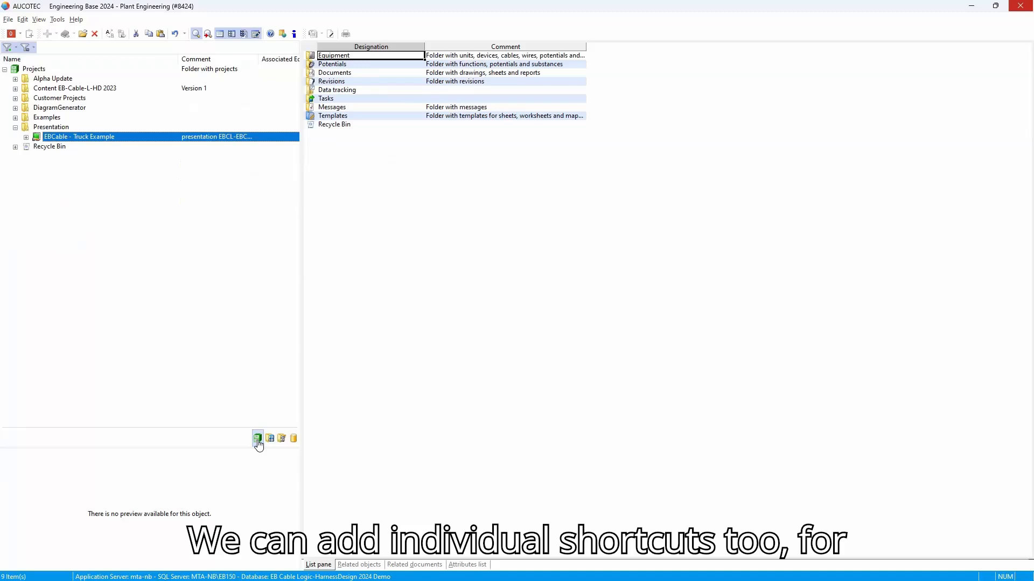
{"action": "right_click", "coordinate": [41, 141]}
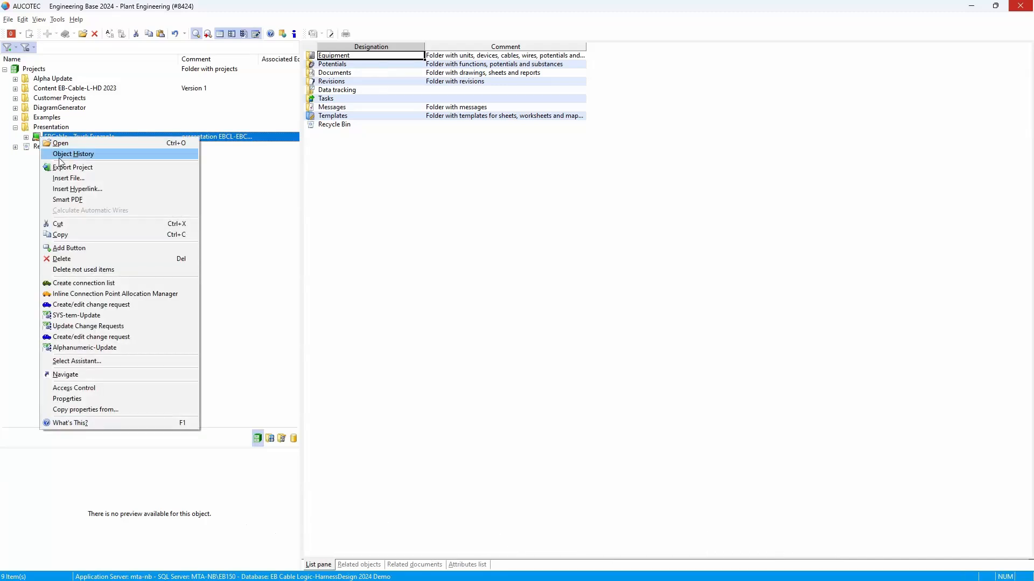
{"action": "left_click", "coordinate": [95, 251]}
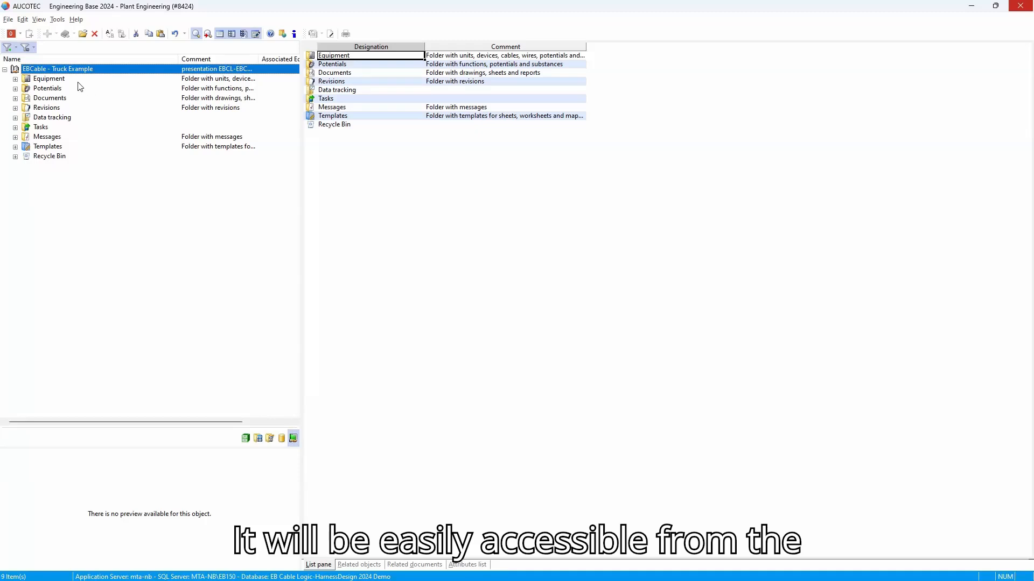
Look through the truck project's Equipment and Potentials folders, collapsing each one again.
{"action": "left_click", "coordinate": [15, 80]}
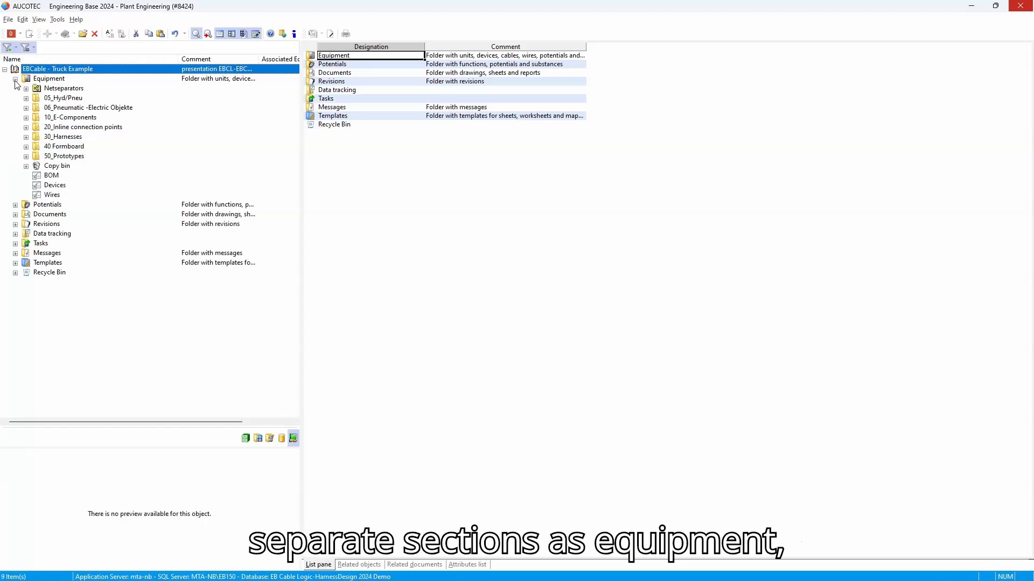
{"action": "left_click", "coordinate": [15, 80]}
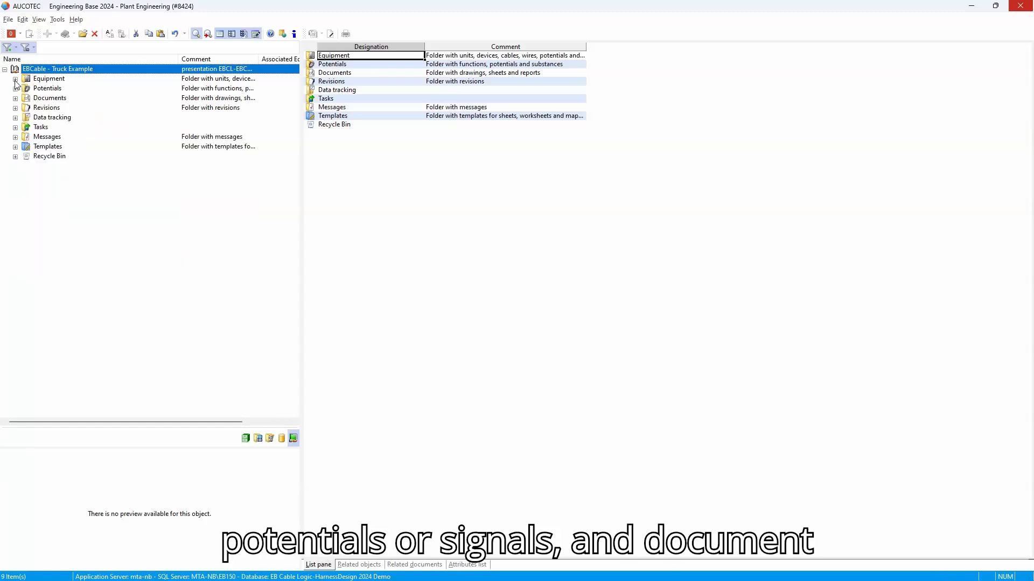
{"action": "left_click", "coordinate": [15, 89]}
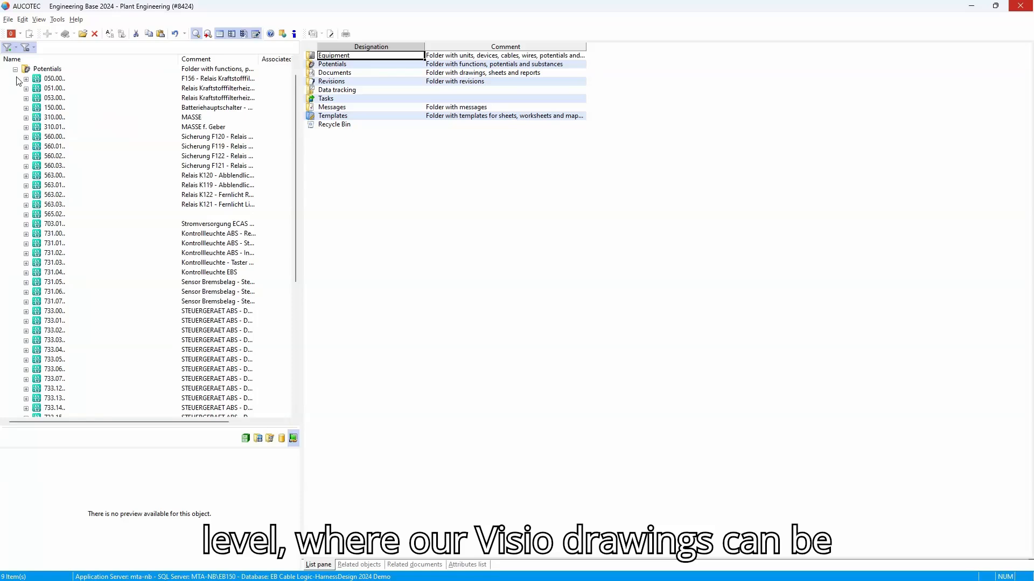
{"action": "left_click", "coordinate": [15, 70]}
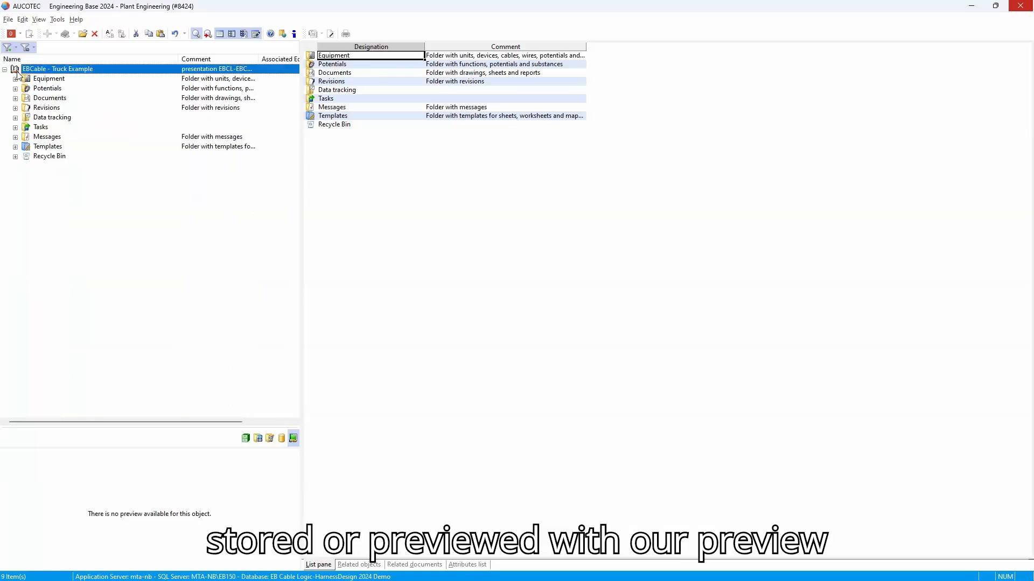
Expand the project's Documents folder and enlarge the preview area to fill most of the space beside the tree.
{"action": "left_click", "coordinate": [16, 98]}
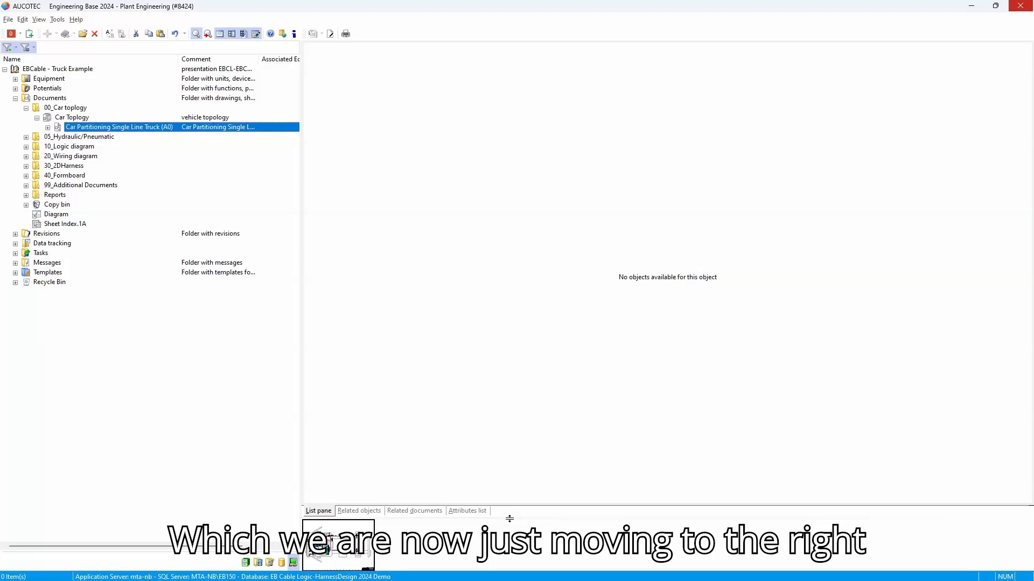
{"action": "mouse_move", "coordinate": [509, 518]}
{"action": "left_mouse_down"}
{"action": "mouse_move", "coordinate": [496, 380]}
{"action": "mouse_move", "coordinate": [510, 79]}
{"action": "left_mouse_up"}
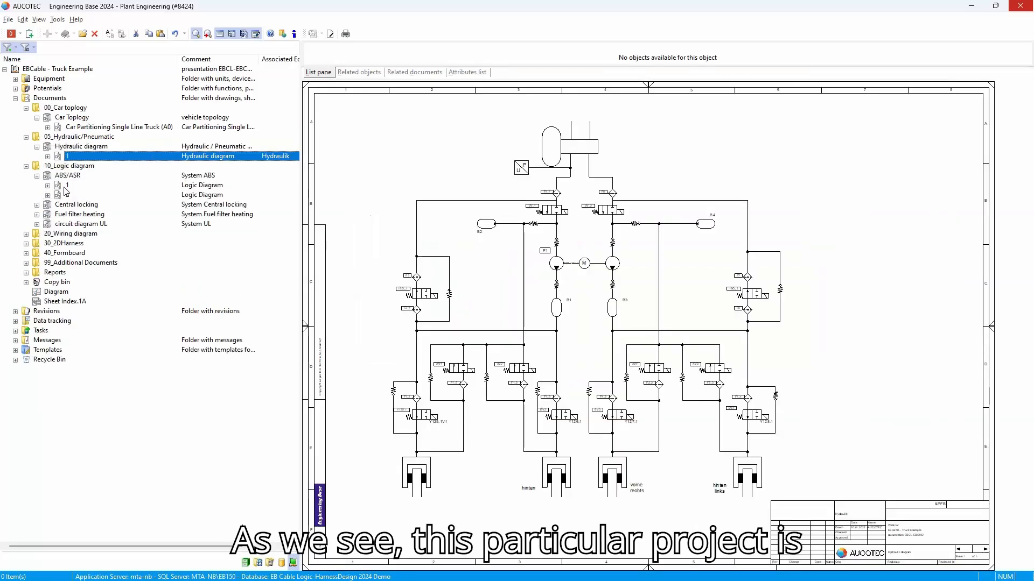
Preview the logic diagram sheets of ABS/ASR, Fuel filter heating and circuit diagram UL.
{"action": "left_click", "coordinate": [65, 187]}
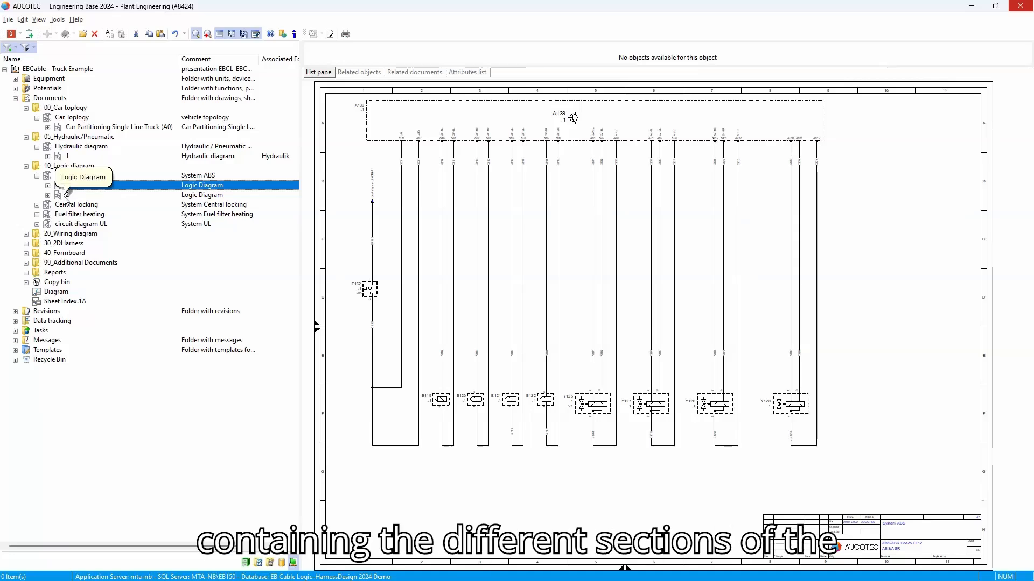
{"action": "left_click", "coordinate": [65, 195]}
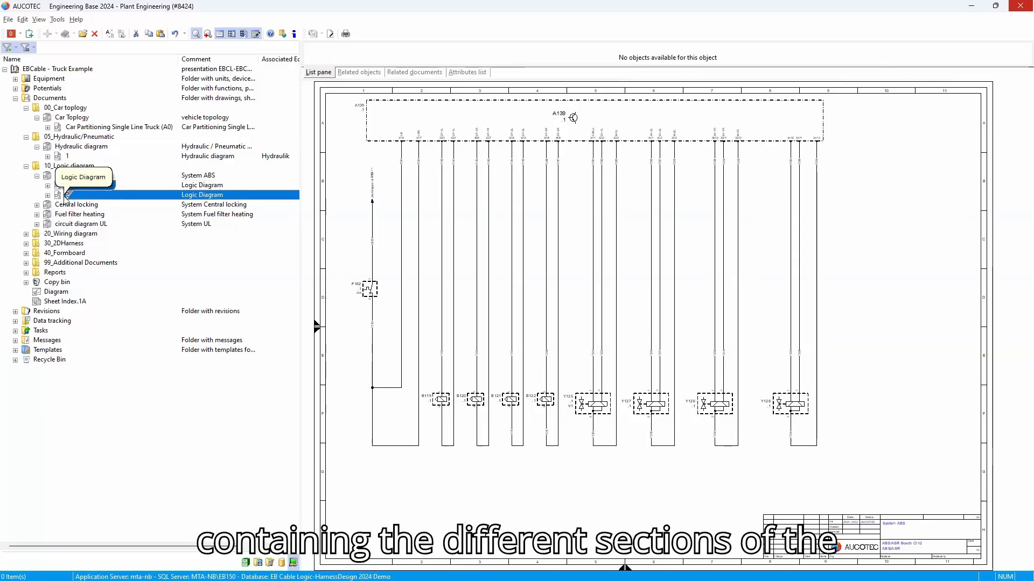
{"action": "left_click", "coordinate": [37, 215]}
{"action": "left_click", "coordinate": [60, 224]}
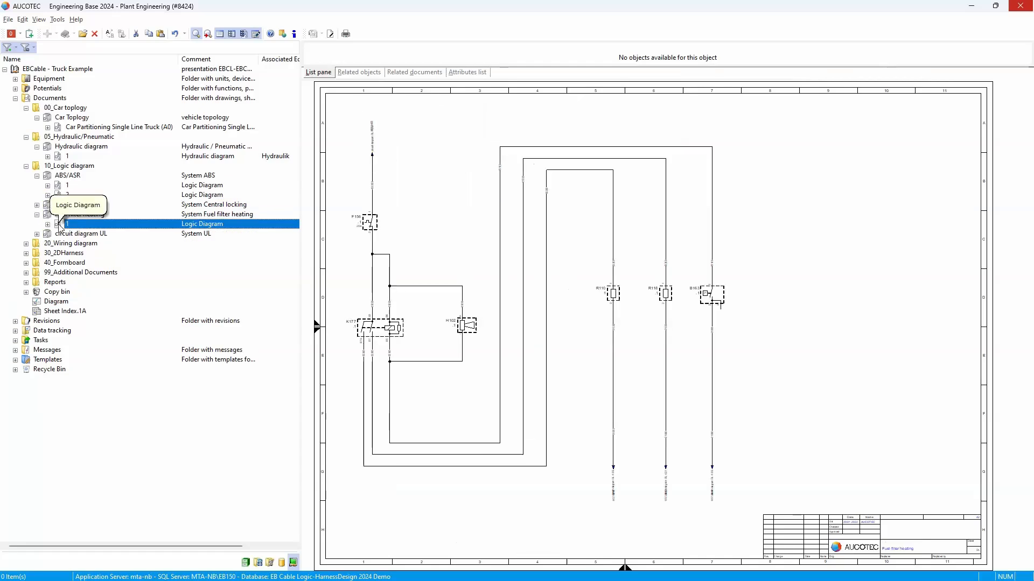
{"action": "left_click", "coordinate": [36, 234]}
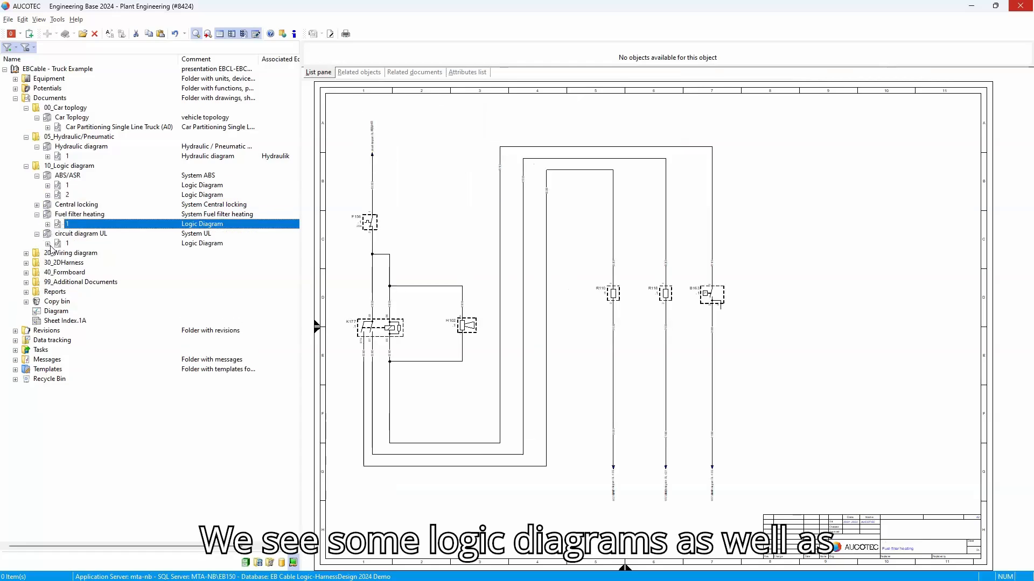
{"action": "left_click", "coordinate": [59, 245]}
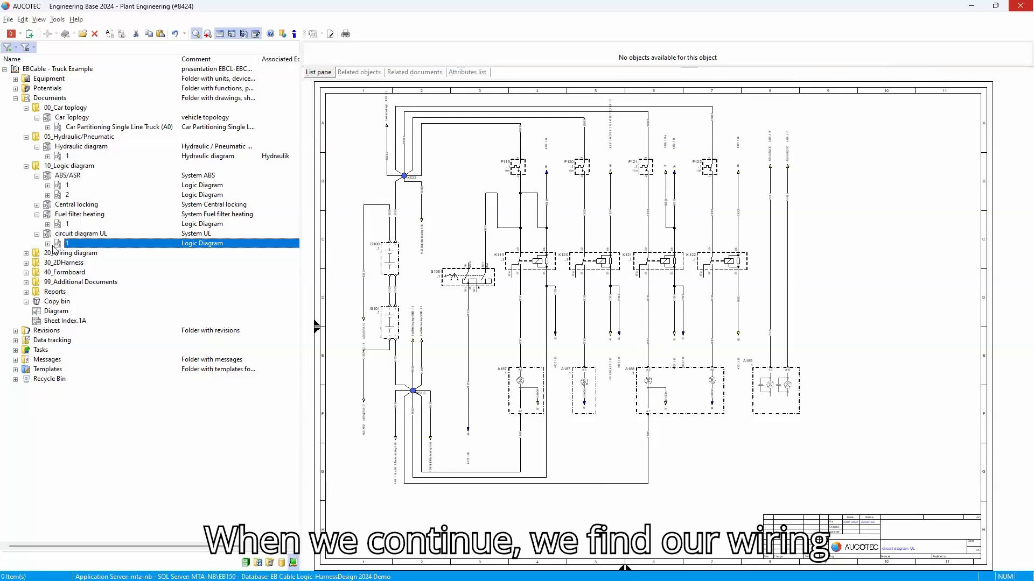
Preview sheet 1 of wiring diagrams 81.990.51, 81.990.52 and 81.990.53 in the 20_Wiring diagram folder.
{"action": "left_click", "coordinate": [26, 254]}
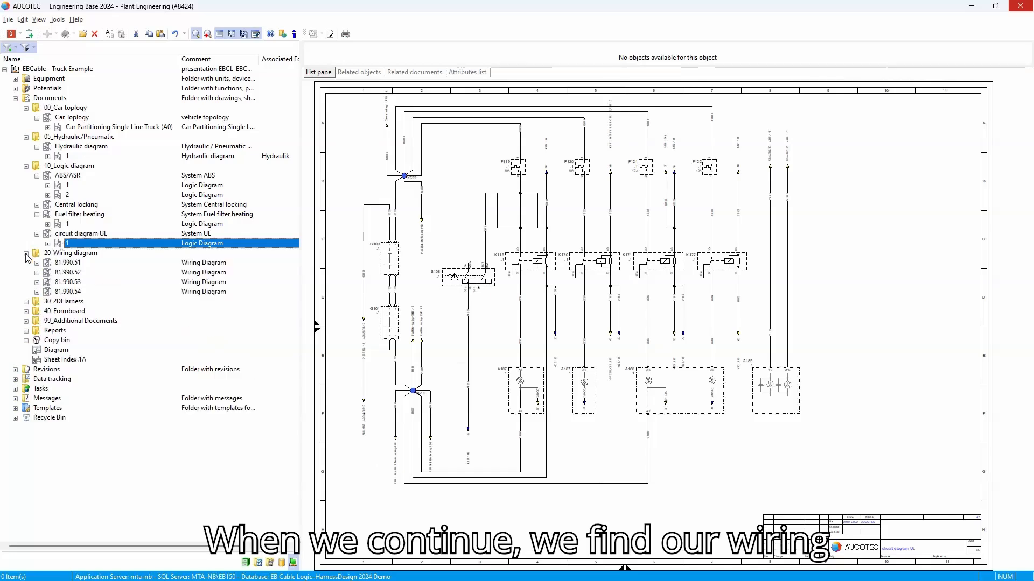
{"action": "left_click", "coordinate": [37, 264]}
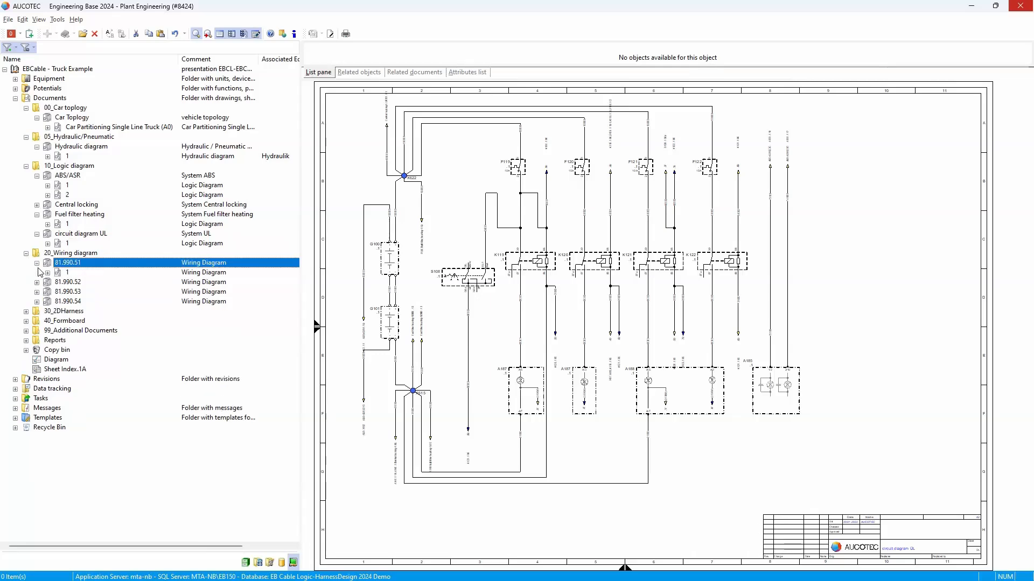
{"action": "left_click", "coordinate": [57, 273]}
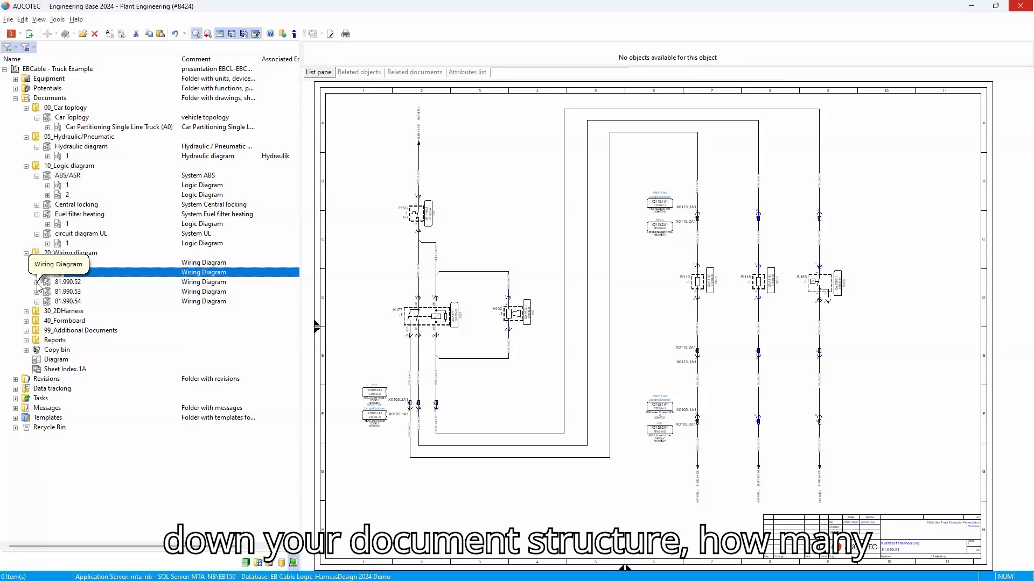
{"action": "left_click", "coordinate": [37, 282]}
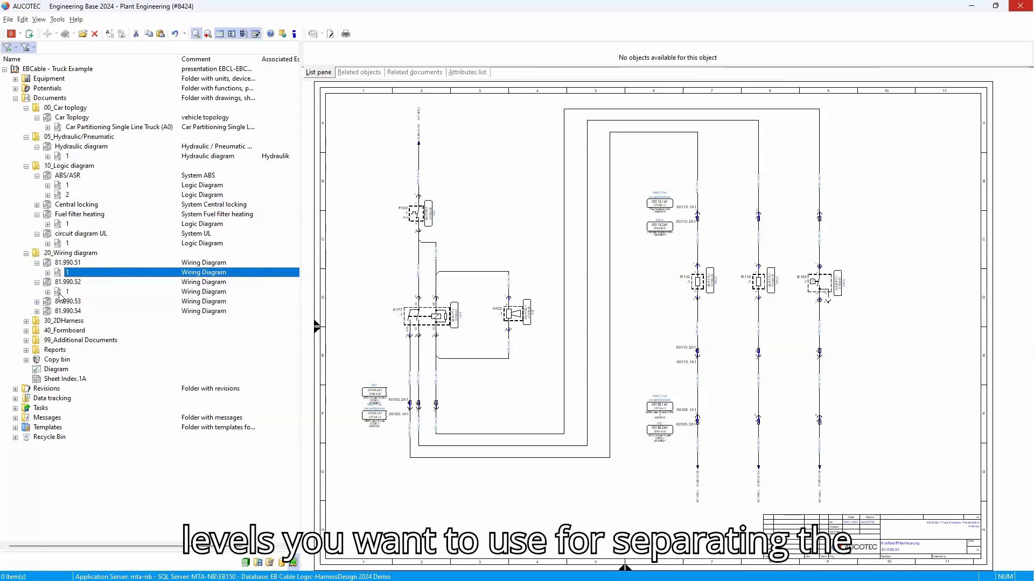
{"action": "left_click", "coordinate": [59, 291]}
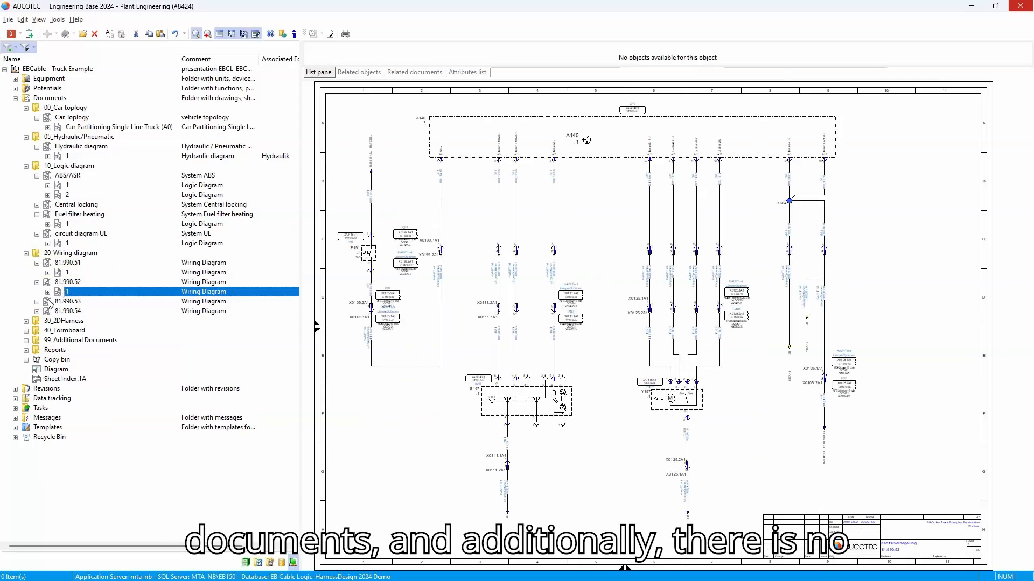
{"action": "left_click", "coordinate": [36, 302]}
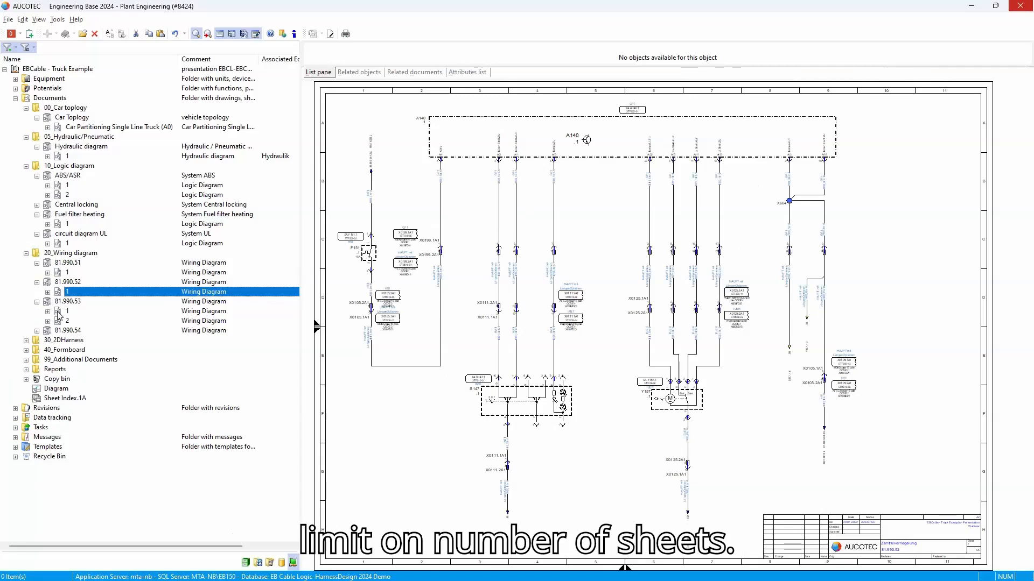
{"action": "left_click", "coordinate": [61, 312]}
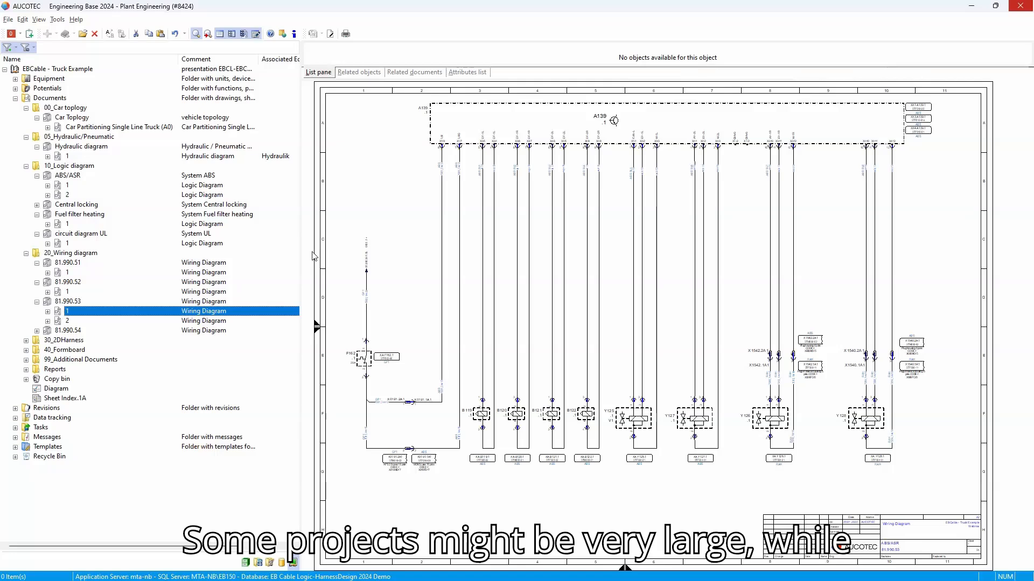
Open sheet 1 of wiring diagram 81.990.53 in Visio and inspect its connectors and devices up close.
{"action": "left_click", "coordinate": [473, 369]}
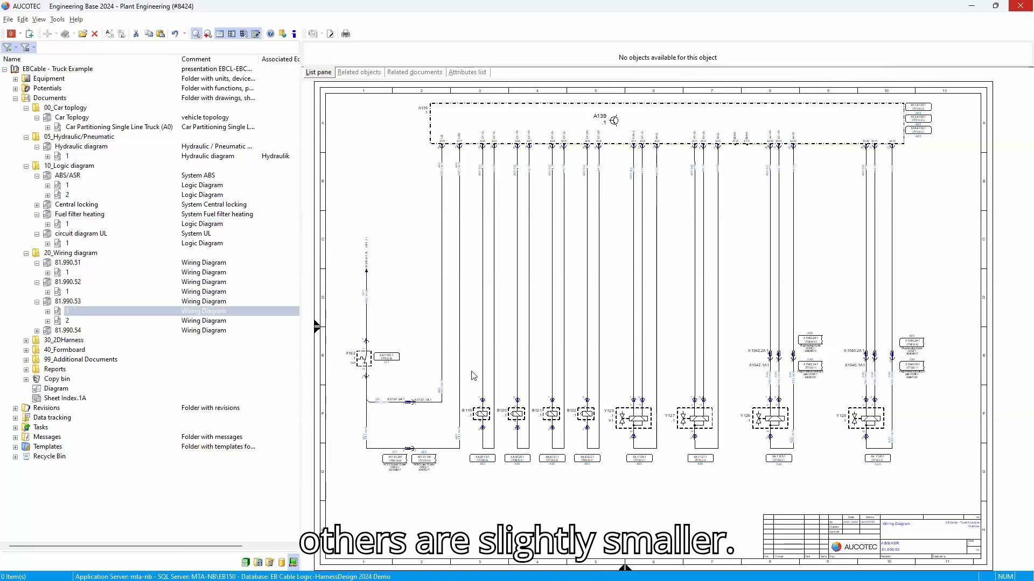
{"action": "double_click", "coordinate": [126, 313]}
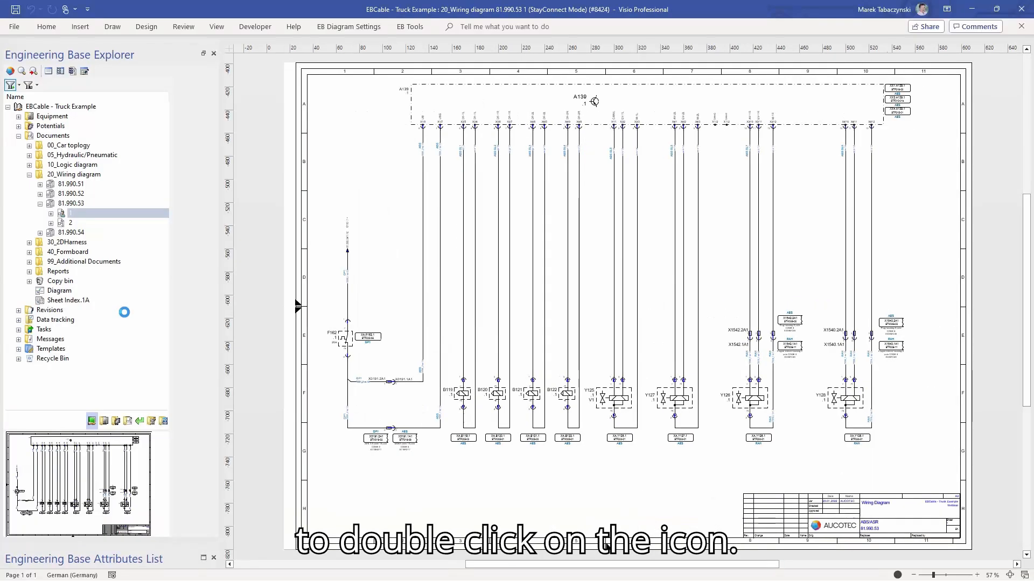
{"action": "left_click_drag", "start_coordinate": [400, 332], "coordinate": [815, 461], "text": "ctrl+shift"}
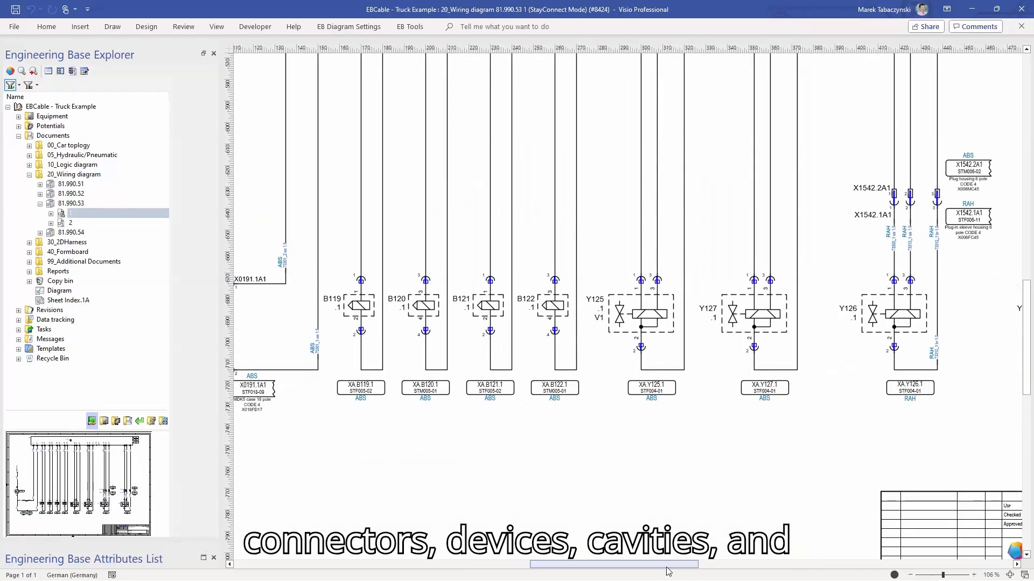
{"action": "left_click_drag", "start_coordinate": [669, 564], "coordinate": [748, 564]}
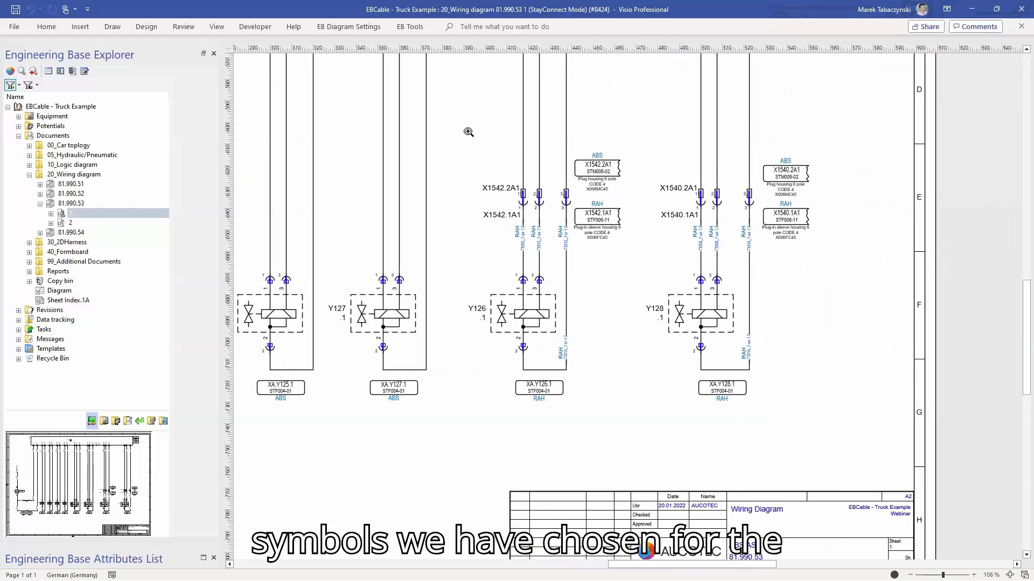
{"action": "left_click_drag", "start_coordinate": [463, 108], "coordinate": [820, 426], "text": "ctrl+shift"}
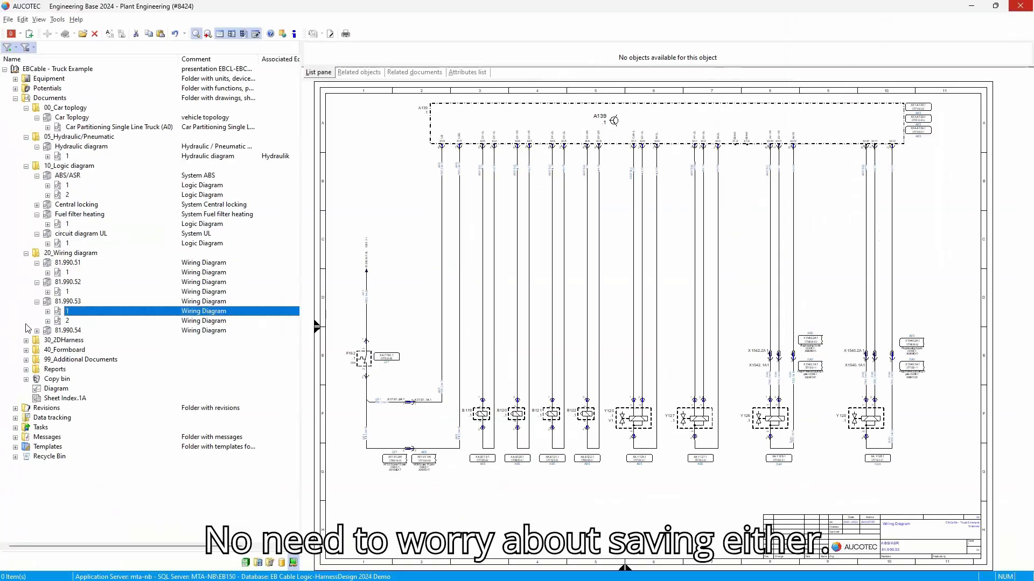
Back in Engineering Base, expand the 30_2DHarness folder and preview sheet 1 of the ABS harness.
{"action": "left_click", "coordinate": [26, 340]}
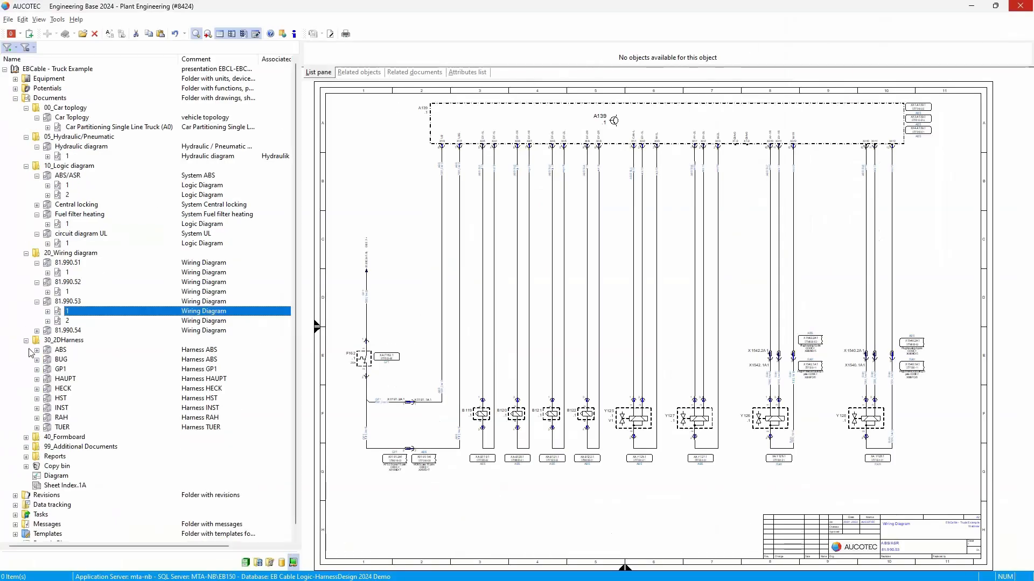
{"action": "left_click", "coordinate": [37, 350]}
{"action": "left_click", "coordinate": [63, 361]}
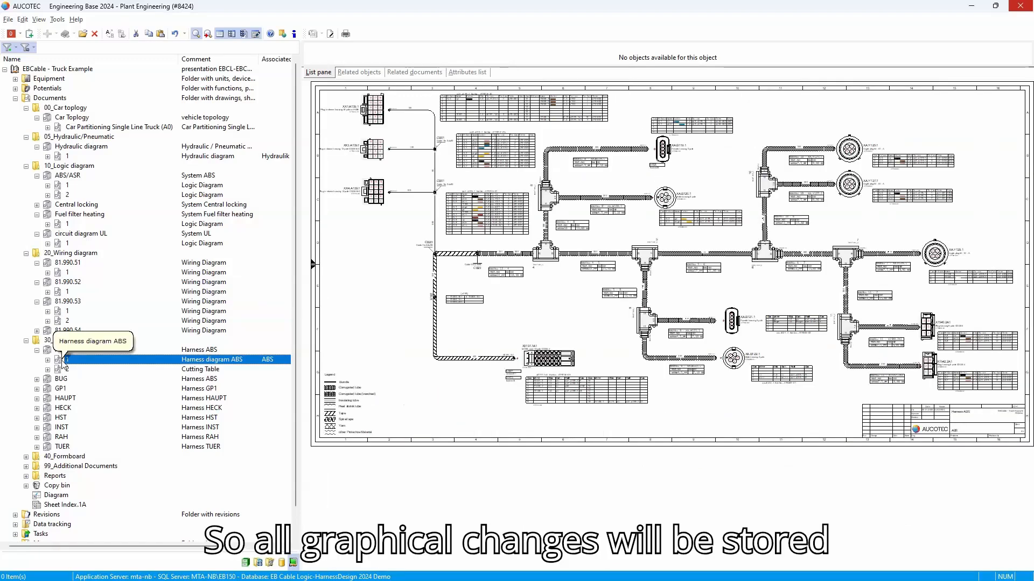
Preview the ABS harness's Cutting Table sheet, and sheet 1 of the BUG and HAUPT harnesses in the 30_2DHarness folder.
{"action": "left_click", "coordinate": [65, 369]}
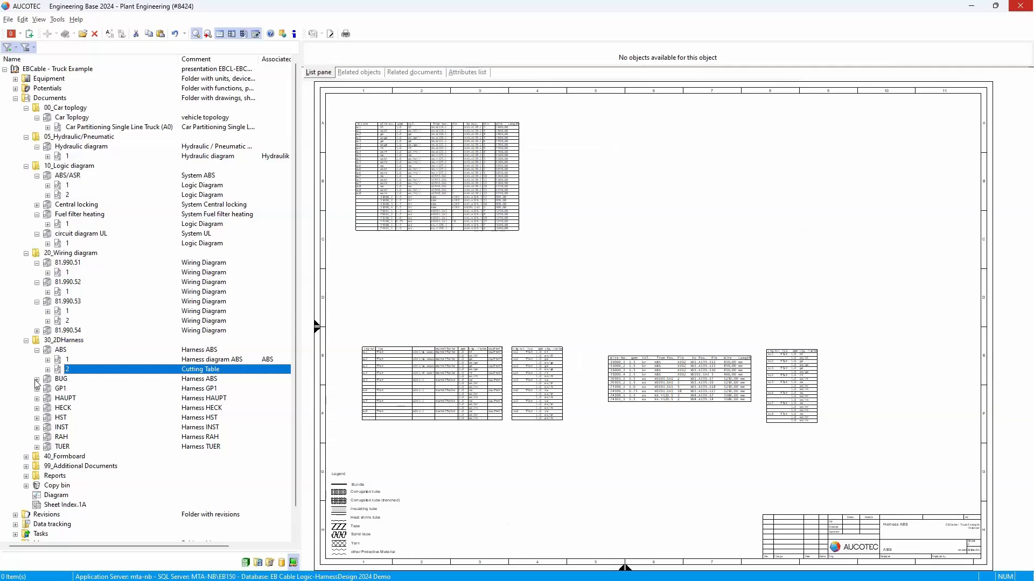
{"action": "left_click", "coordinate": [36, 380]}
{"action": "left_click", "coordinate": [67, 388]}
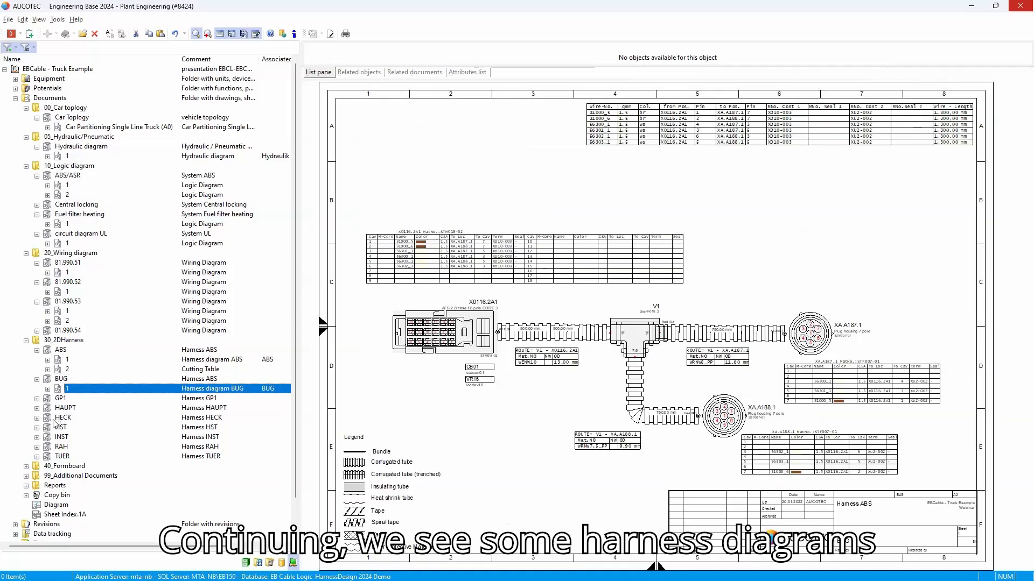
{"action": "left_click", "coordinate": [36, 408]}
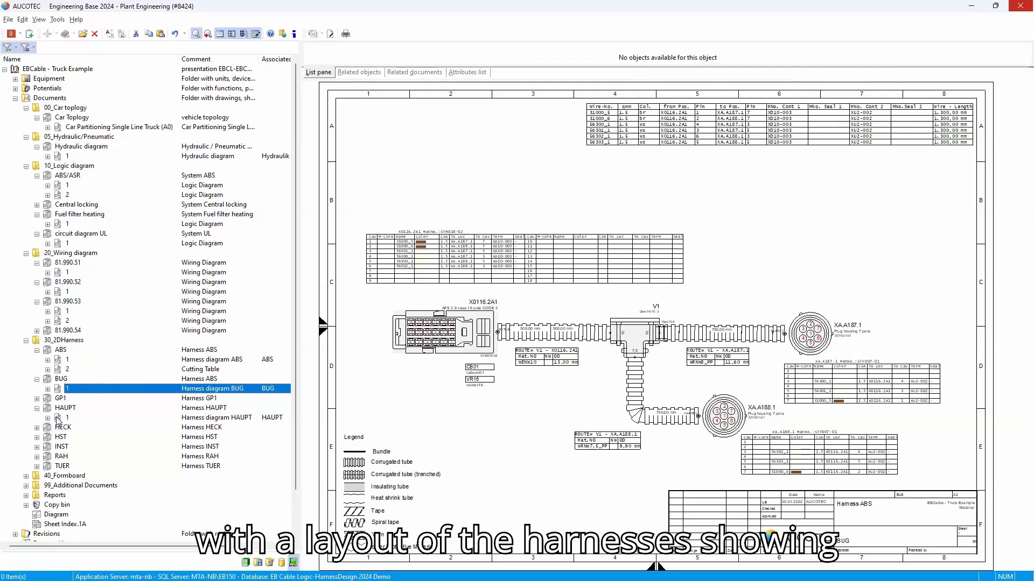
{"action": "left_click", "coordinate": [59, 419]}
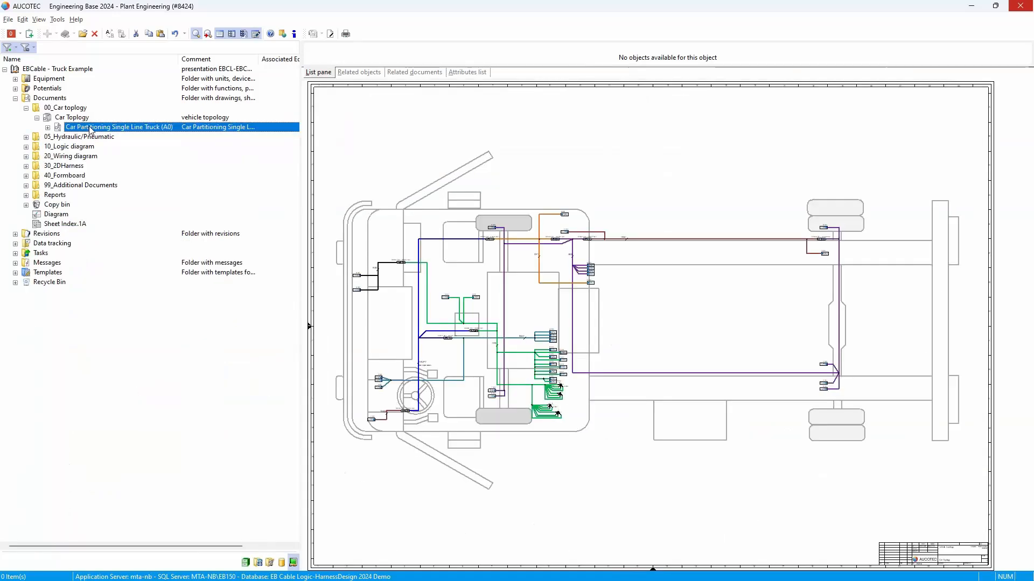
Open the Car Partitioning Single Line Truck (A0) drawing in Visio and inspect the area around the GP1 and ABS harness paths.
{"action": "double_click", "coordinate": [89, 126]}
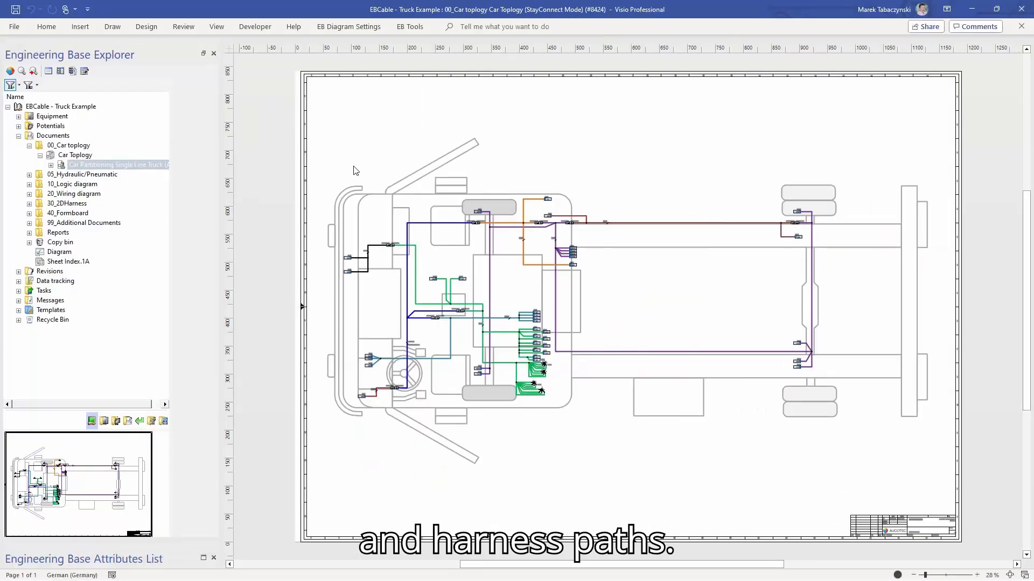
{"action": "left_click_drag", "start_coordinate": [375, 141], "coordinate": [818, 406], "text": "ctrl+shift"}
{"action": "mouse_move", "coordinate": [422, 145]}
{"action": "left_mouse_down", "text": "ctrl+shift"}
{"action": "mouse_move", "coordinate": [558, 218]}
{"action": "mouse_move", "coordinate": [615, 310]}
{"action": "mouse_move", "coordinate": [677, 366]}
{"action": "left_mouse_up", "text": "ctrl+shift"}
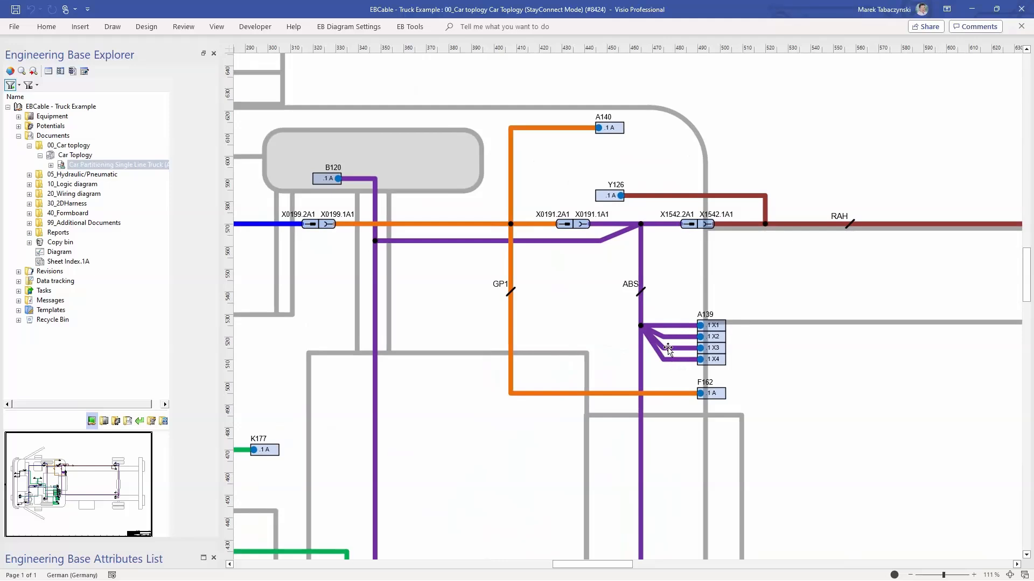
Navigate from component B120's slot symbol to slot A under 10_E-Components in the project tree, and collapse that folder again.
{"action": "right_click", "coordinate": [333, 178]}
{"action": "mouse_move", "coordinate": [419, 412]}
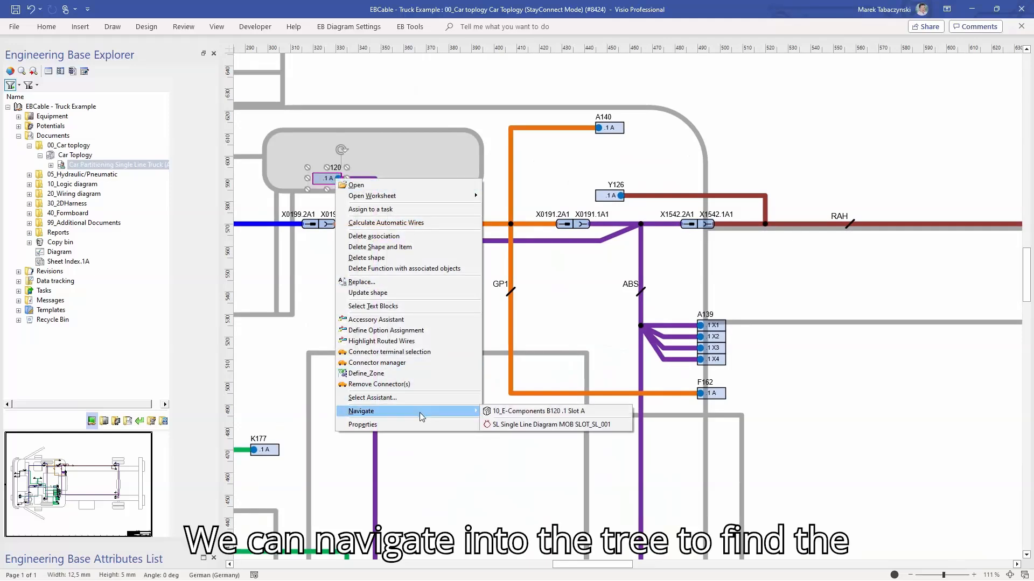
{"action": "left_click", "coordinate": [510, 413]}
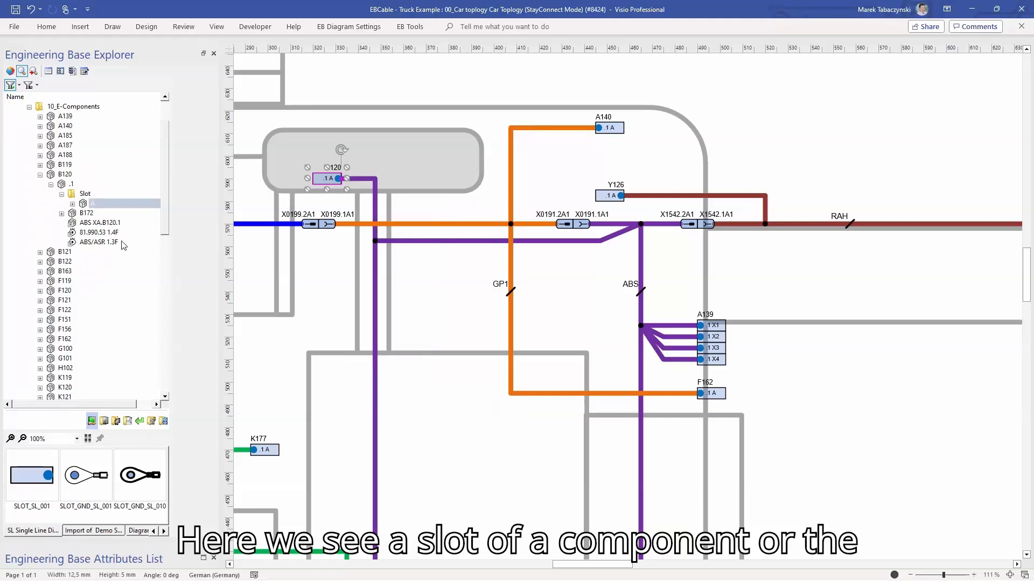
{"action": "left_click", "coordinate": [29, 107]}
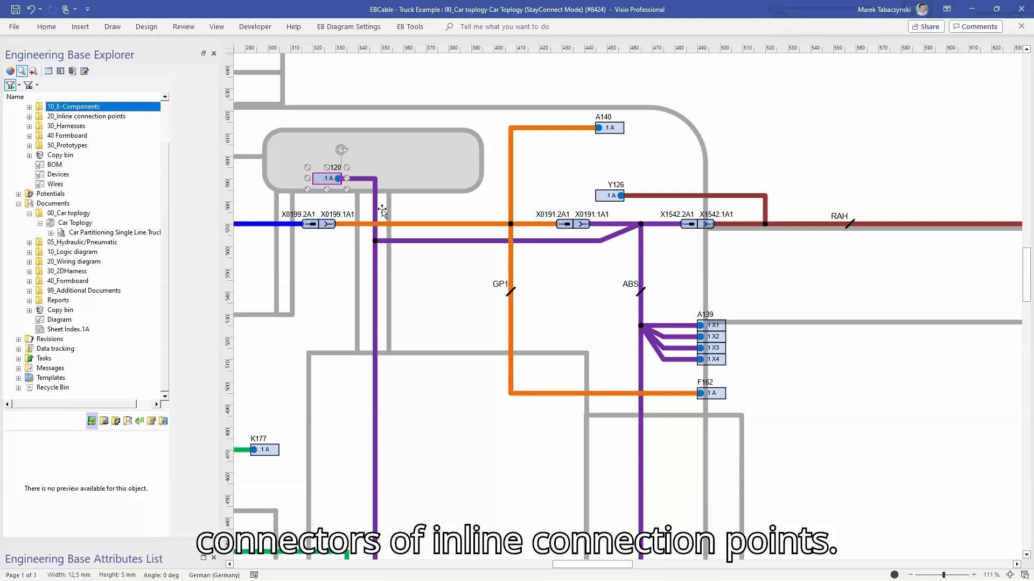
Open the attributes of the ABS harness tag and enlarge the dialog to read its details.
{"action": "double_click", "coordinate": [640, 291]}
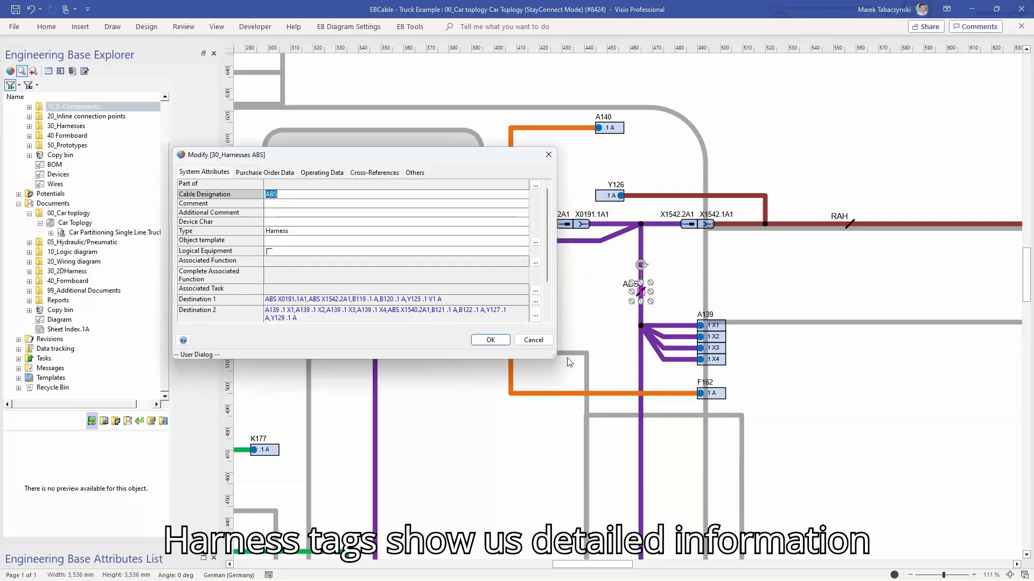
{"action": "left_click_drag", "start_coordinate": [555, 359], "coordinate": [619, 401]}
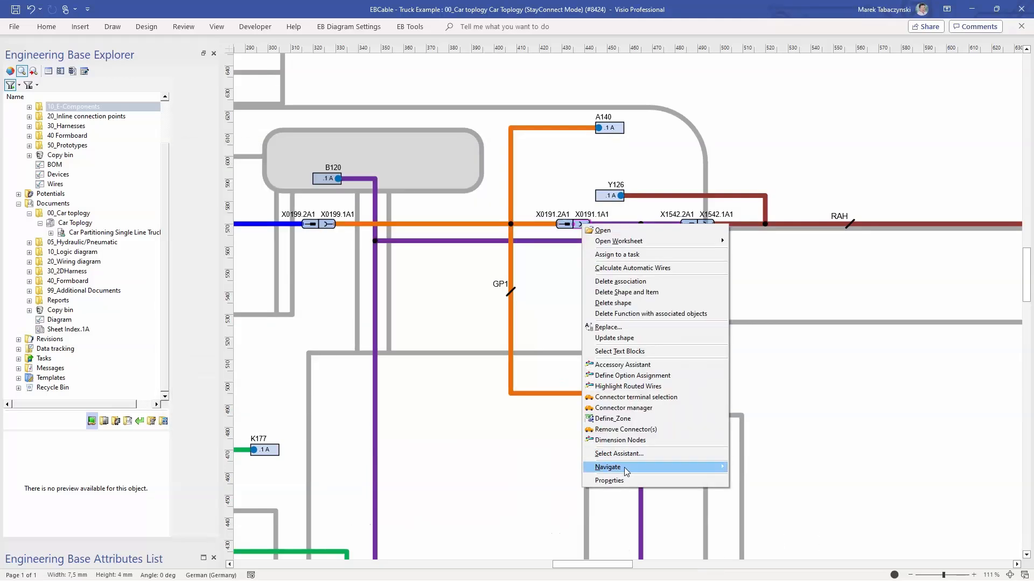
Navigate from connector X0191.1A1 to its object under the ABS harness and to its symbol on sheet 1 of wiring diagram 81.990.53.
{"action": "mouse_move", "coordinate": [625, 467]}
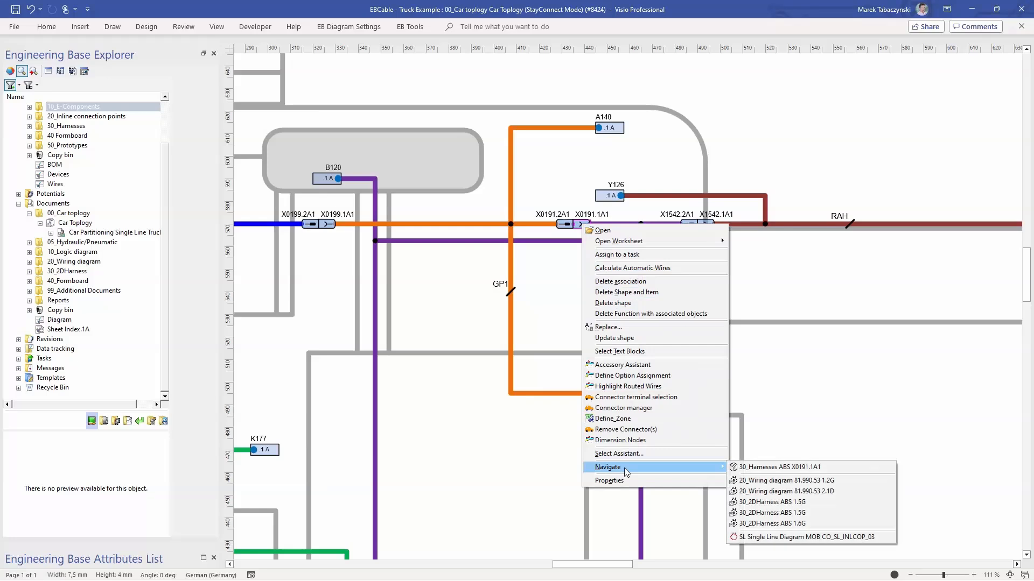
{"action": "left_click", "coordinate": [735, 467]}
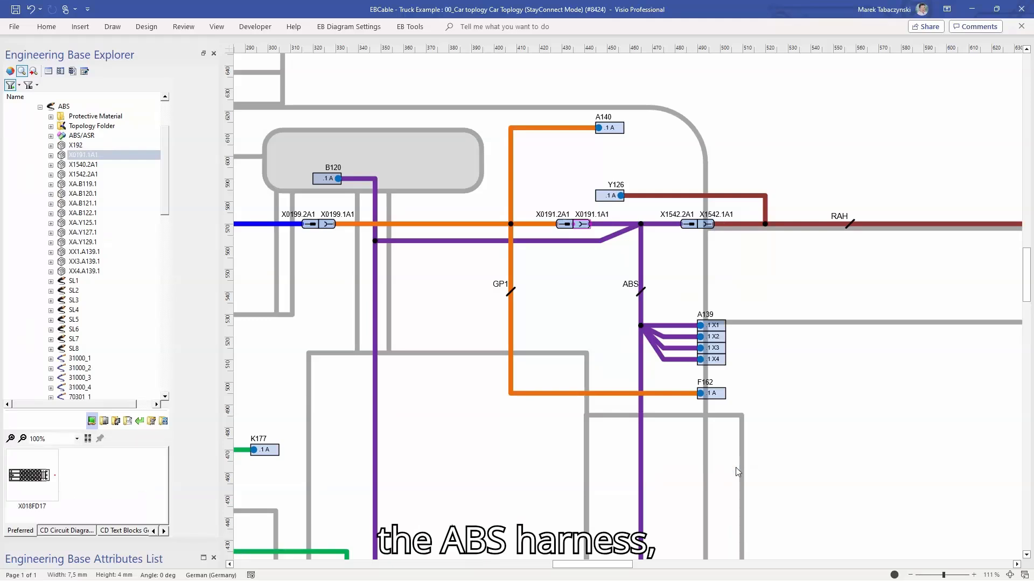
{"action": "right_click", "coordinate": [582, 224]}
{"action": "mouse_move", "coordinate": [685, 472]}
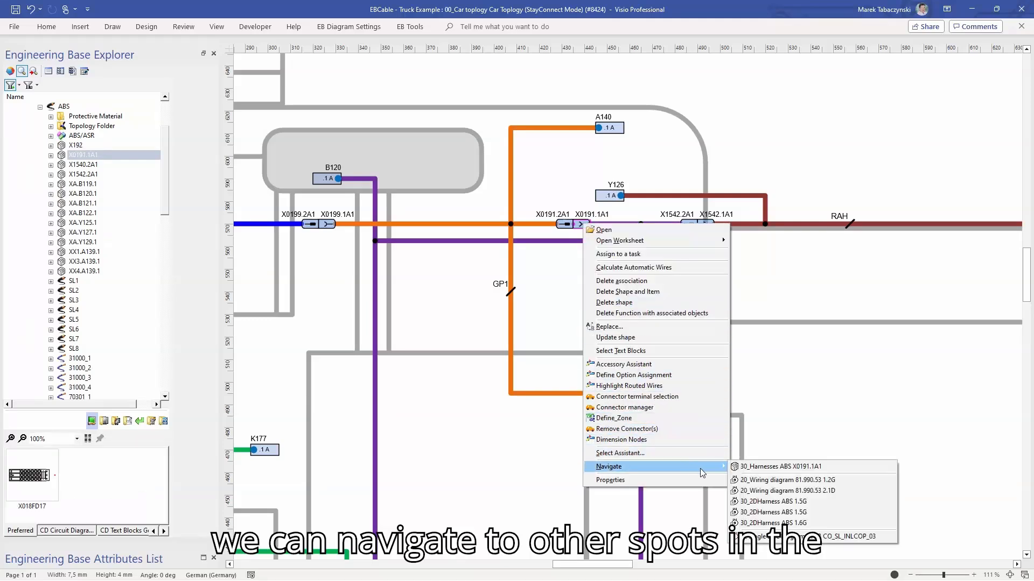
{"action": "left_click", "coordinate": [750, 480]}
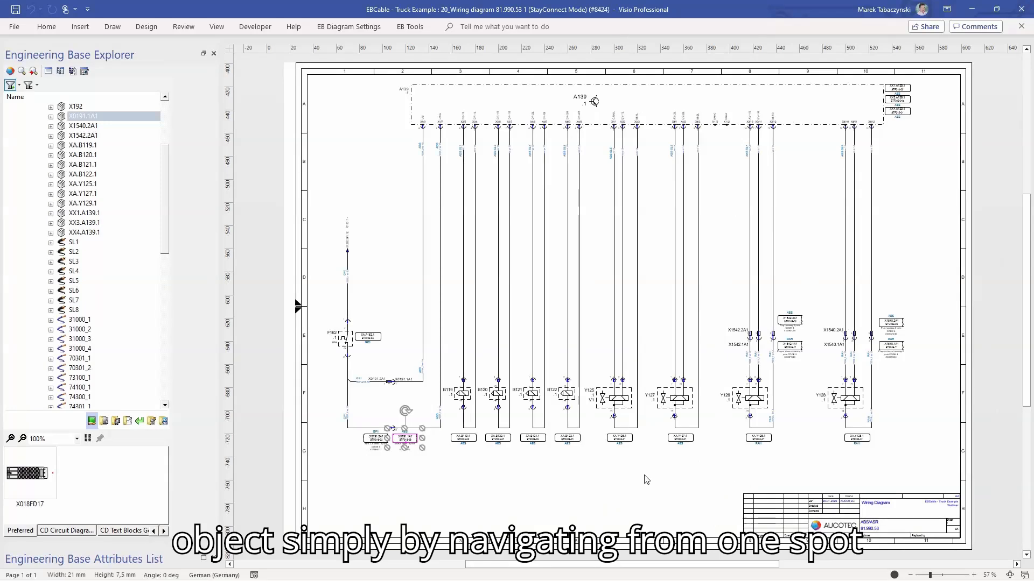
{"action": "scroll", "coordinate": [418, 442], "scroll_direction": "up", "scroll_amount": 2, "text": "ctrl"}
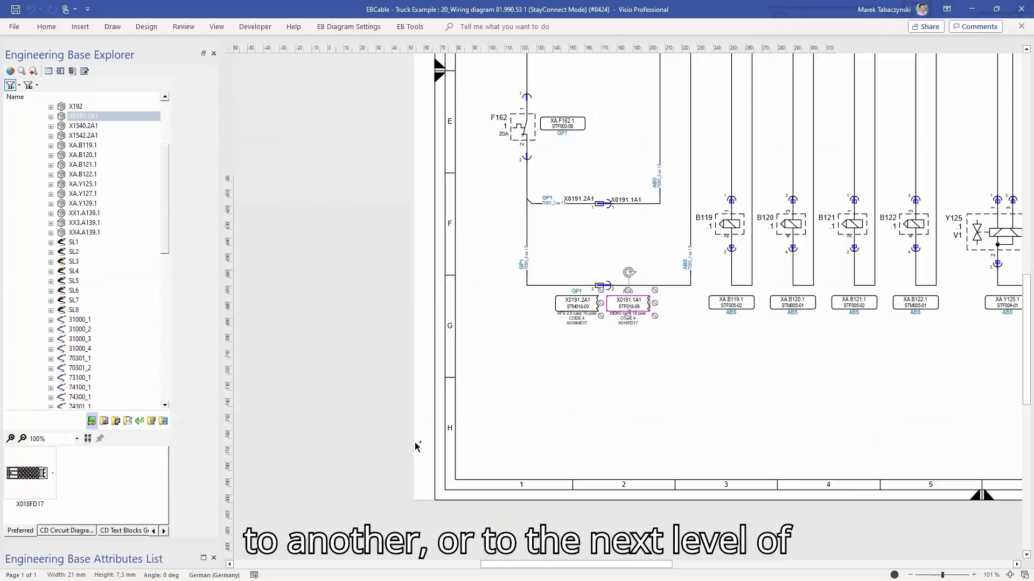
{"action": "scroll", "coordinate": [628, 315], "scroll_direction": "up", "scroll_amount": 4, "text": "ctrl"}
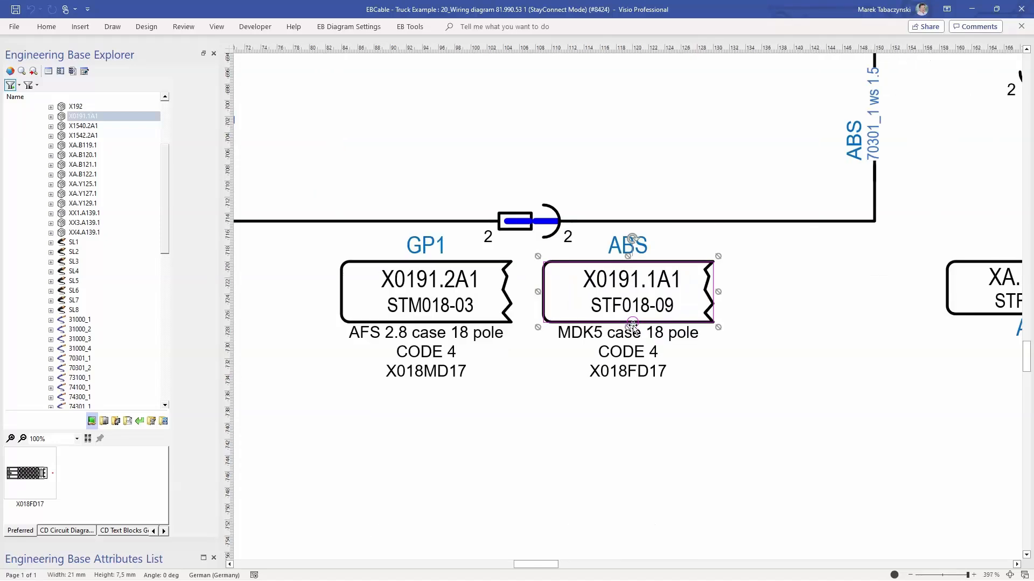
Find connector X0191.1A1 on sheet 2 of wiring diagram 81.990.53 and on ABS harness diagram sheet 1, and examine its cavity table.
{"action": "key", "text": "ctrl+shift+w"}
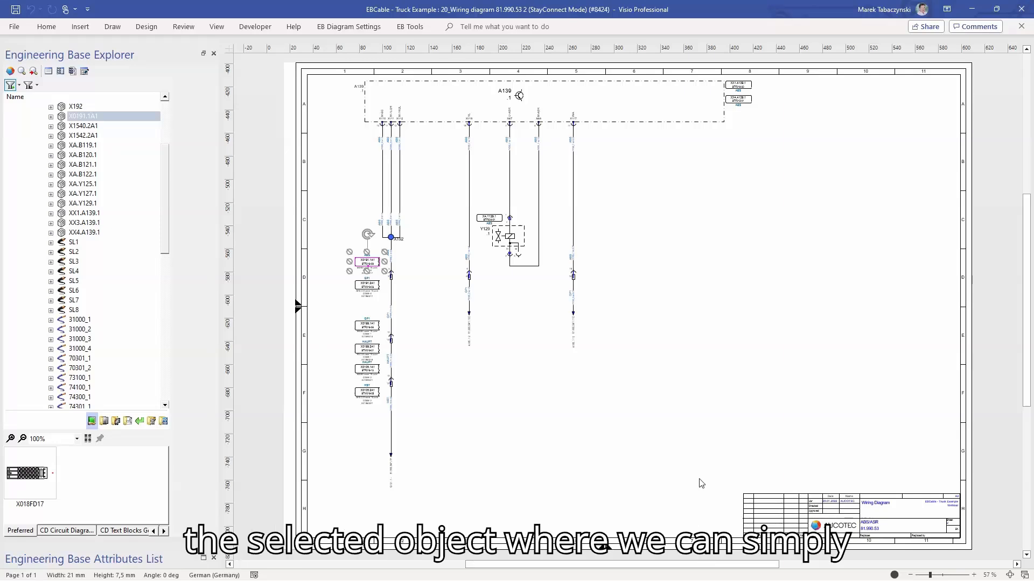
{"action": "scroll", "coordinate": [435, 327], "scroll_direction": "up", "scroll_amount": 10, "text": "ctrl"}
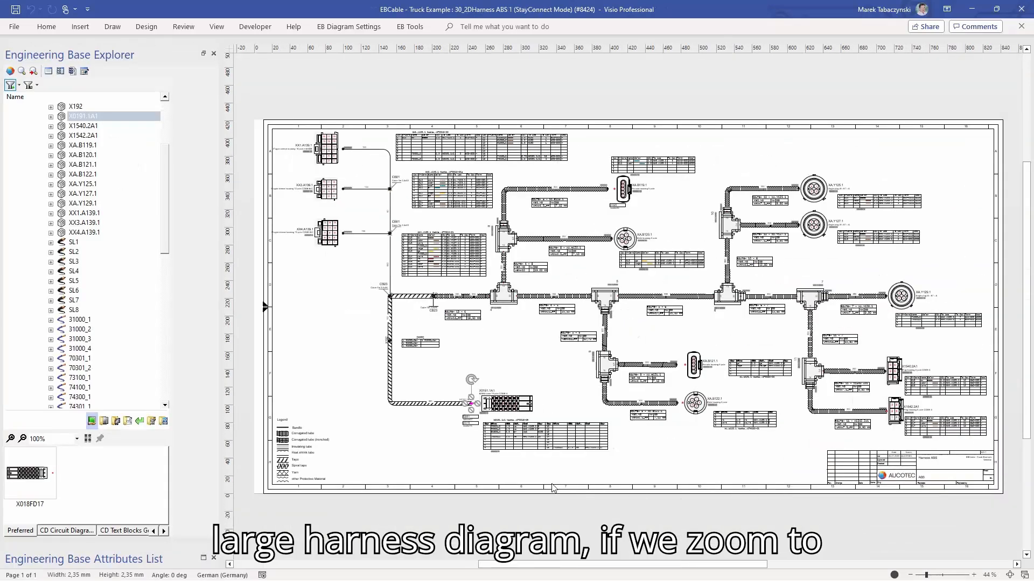
{"action": "scroll", "coordinate": [494, 445], "scroll_direction": "up", "scroll_amount": 1}
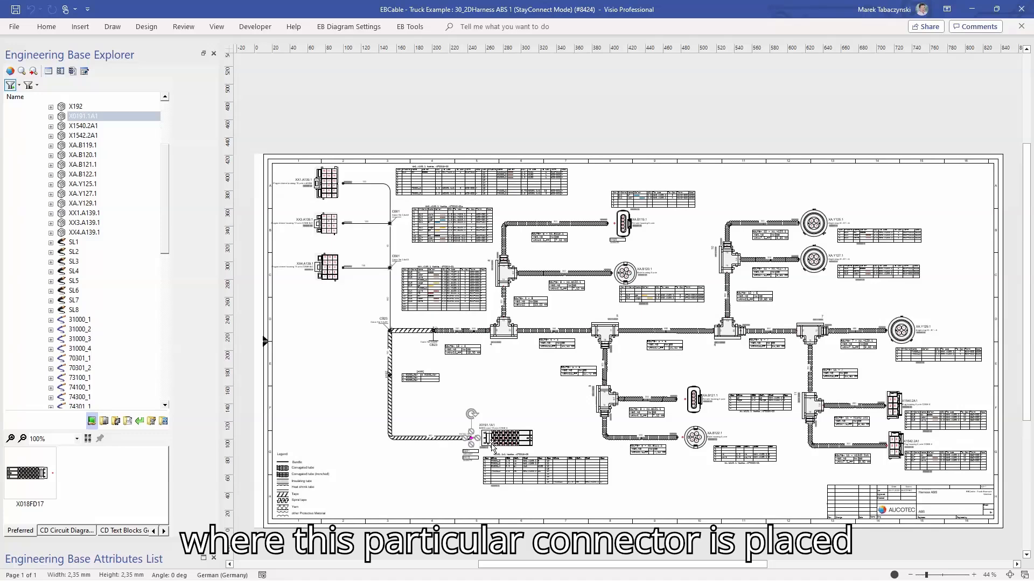
{"action": "scroll", "coordinate": [494, 448], "scroll_direction": "up", "scroll_amount": 2, "text": "ctrl"}
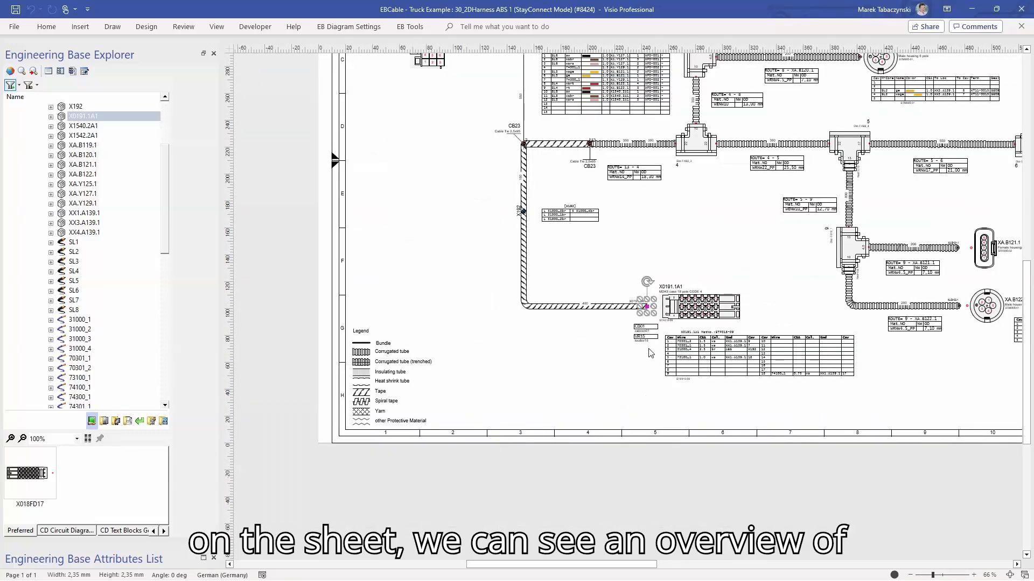
{"action": "scroll", "coordinate": [650, 353], "scroll_direction": "up", "scroll_amount": 6, "text": "ctrl"}
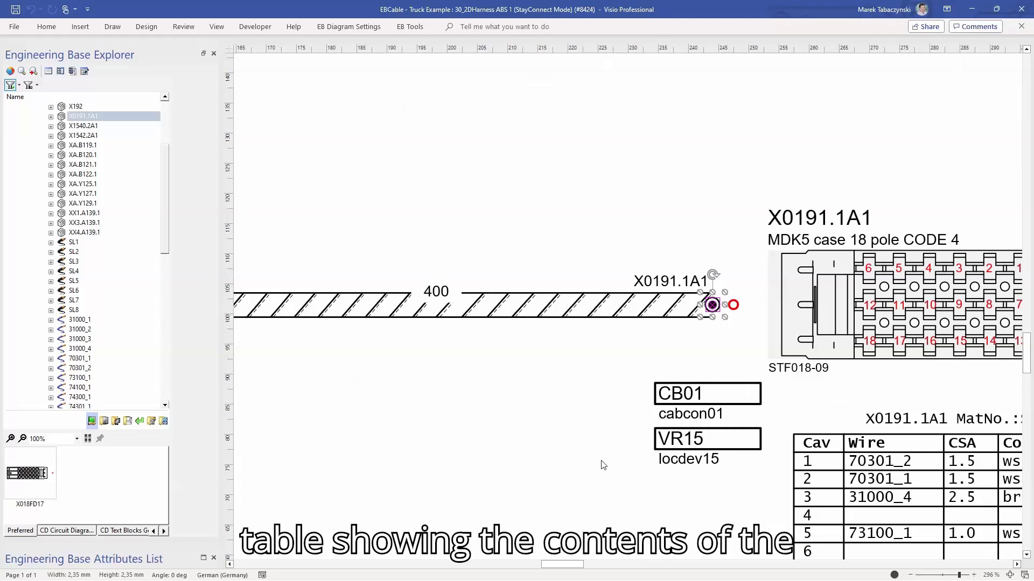
{"action": "left_click_drag", "start_coordinate": [575, 566], "coordinate": [594, 565]}
{"action": "scroll", "coordinate": [564, 508], "scroll_direction": "down", "scroll_amount": 2, "text": "ctrl"}
Arrange all open Visio diagram windows so the four sheets are visible together.
{"action": "left_click", "coordinate": [216, 26]}
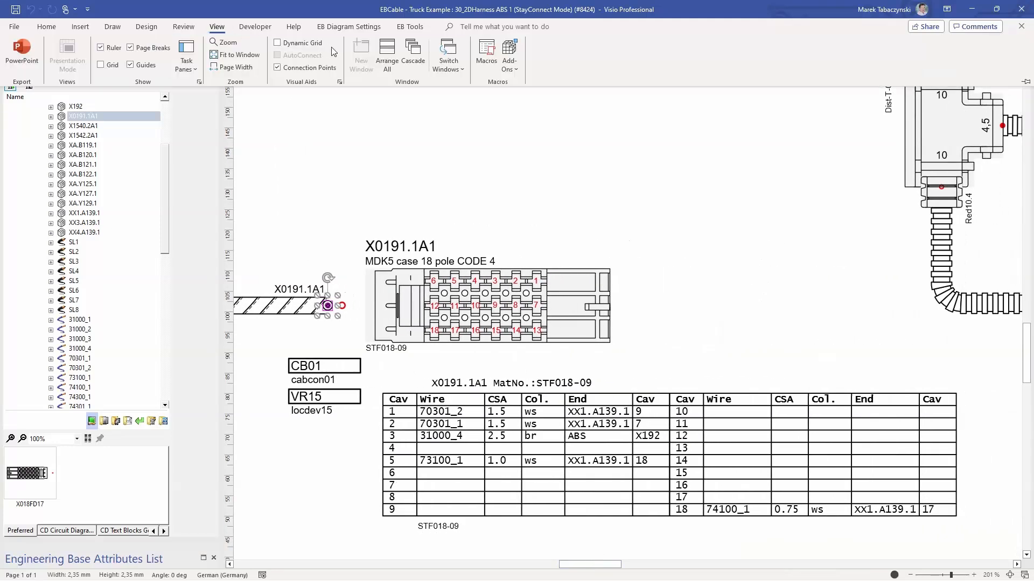
{"action": "left_click", "coordinate": [386, 57]}
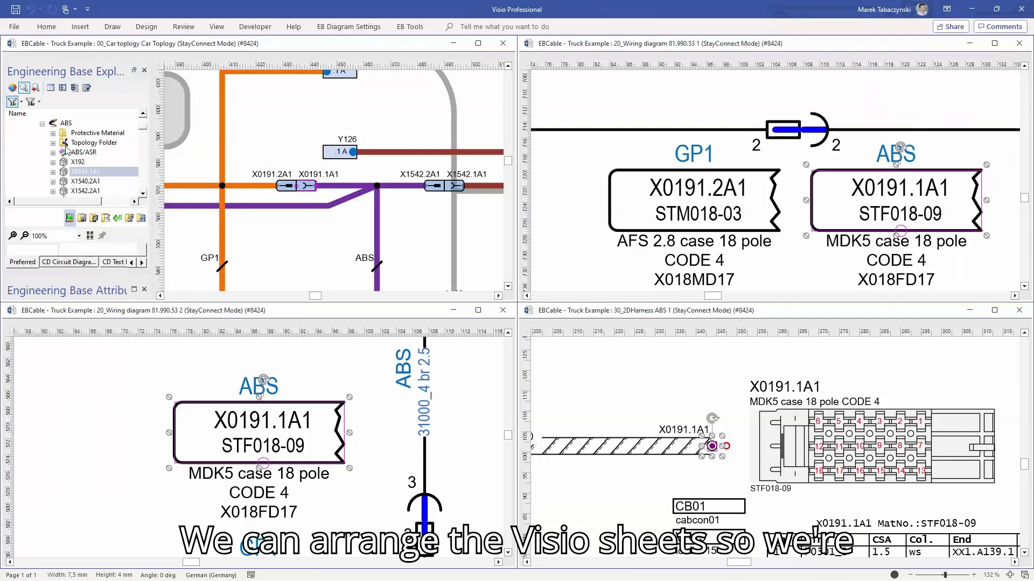
Open the 03-Connectors device worksheet for the ABS harness and move its window so the diagrams stay visible.
{"action": "left_click", "coordinate": [62, 123]}
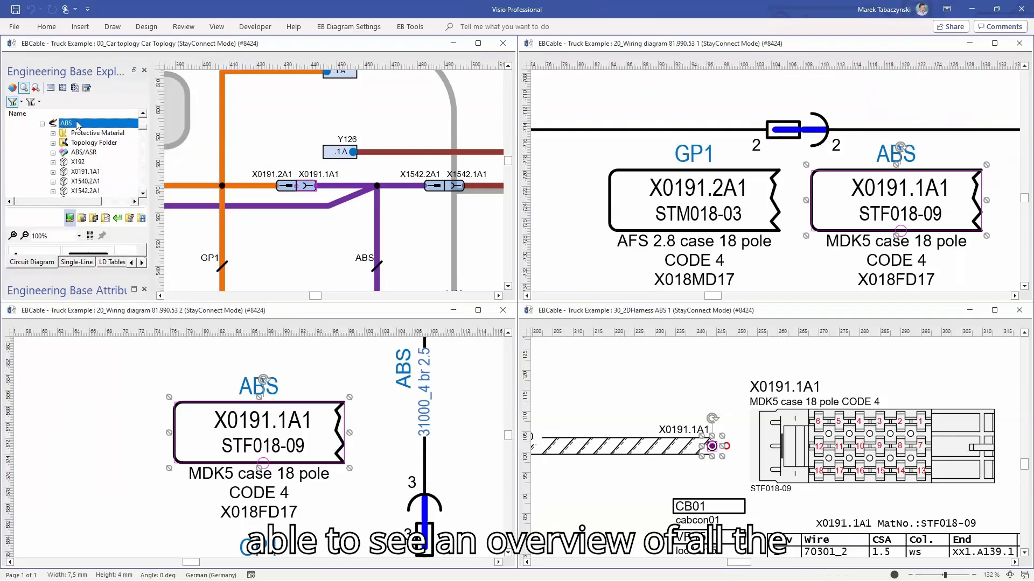
{"action": "right_click", "coordinate": [78, 125]}
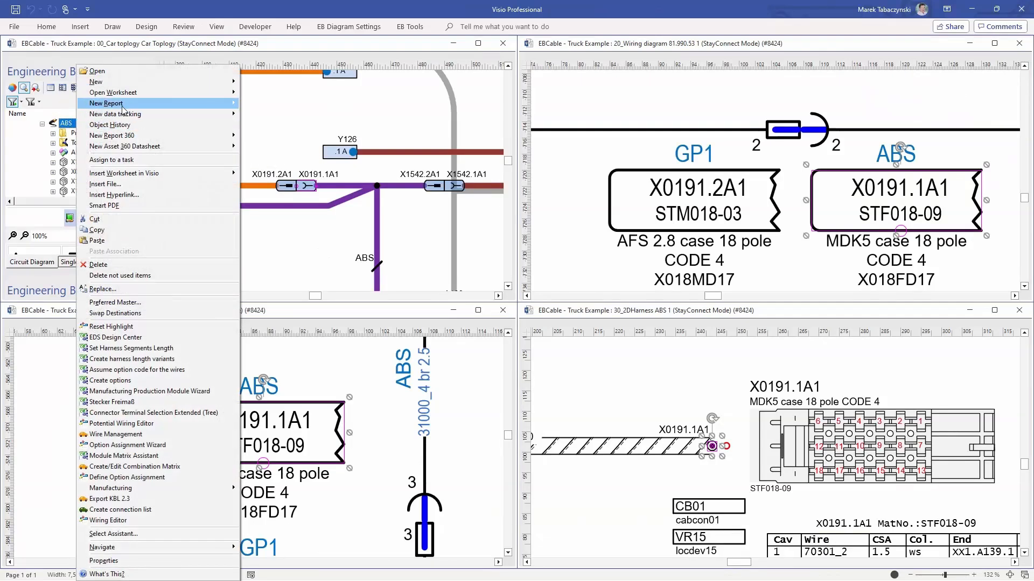
{"action": "mouse_move", "coordinate": [118, 96]}
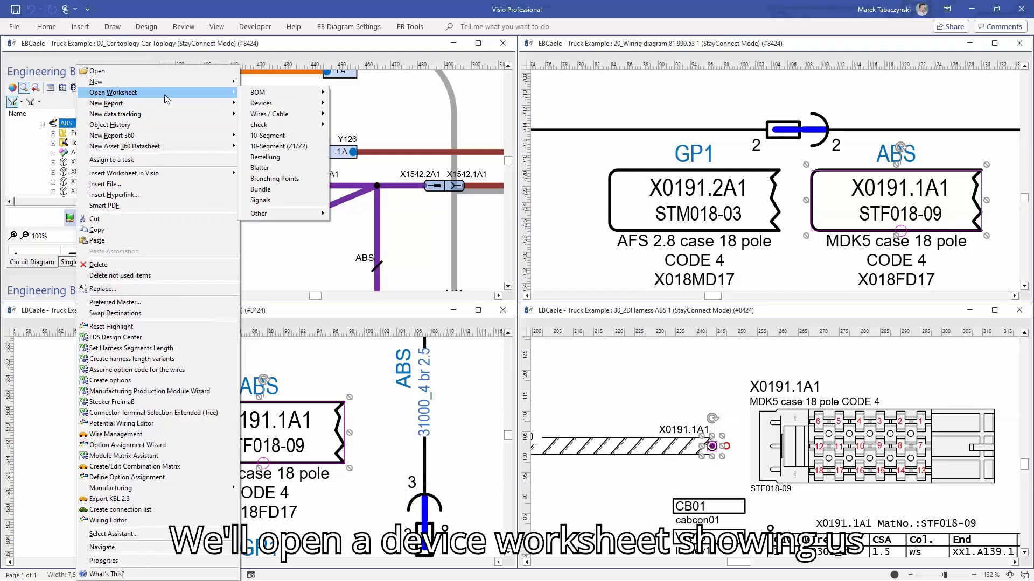
{"action": "mouse_move", "coordinate": [257, 95]}
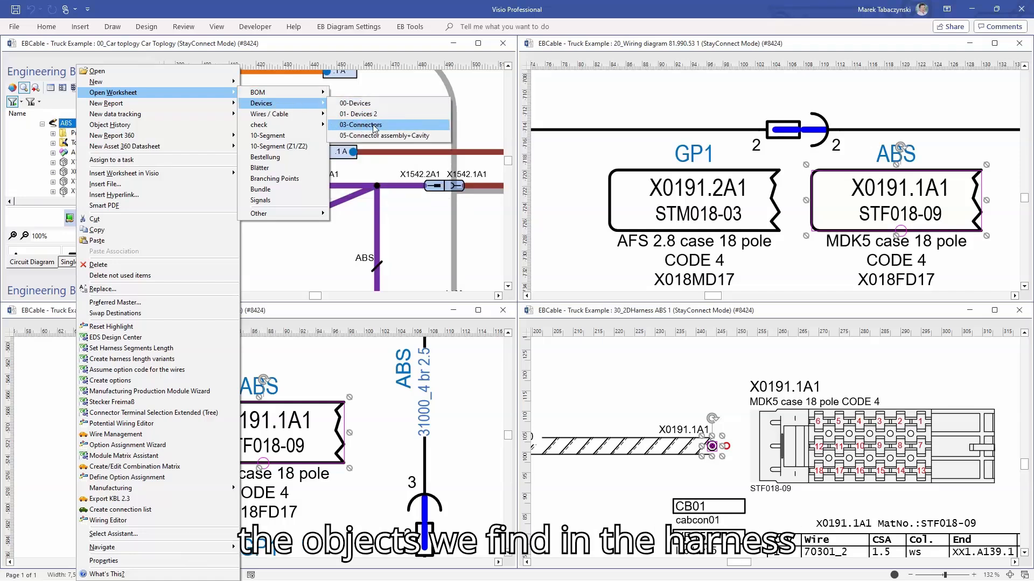
{"action": "left_click", "coordinate": [402, 126]}
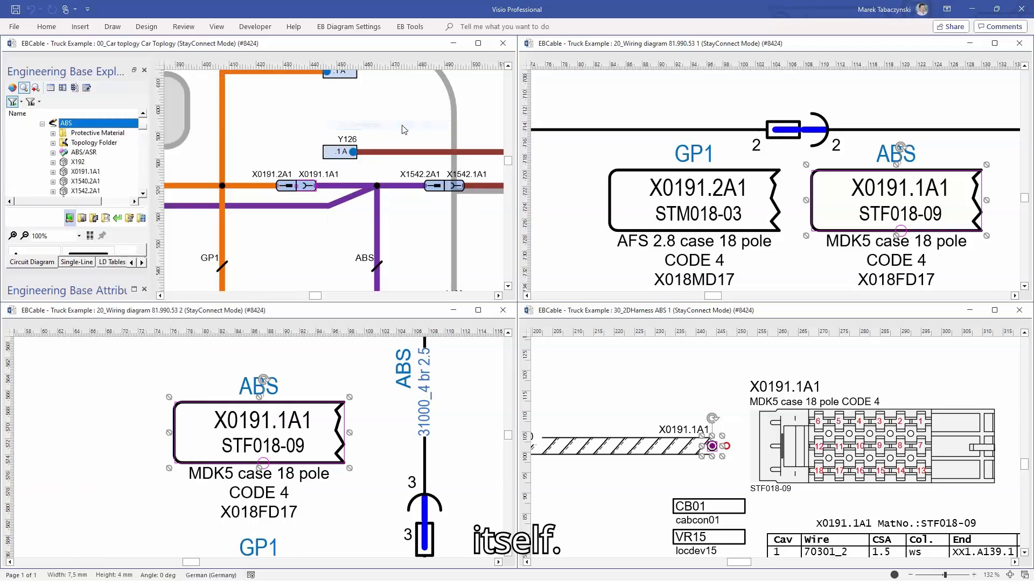
{"action": "left_click_drag", "start_coordinate": [178, 69], "coordinate": [504, 457]}
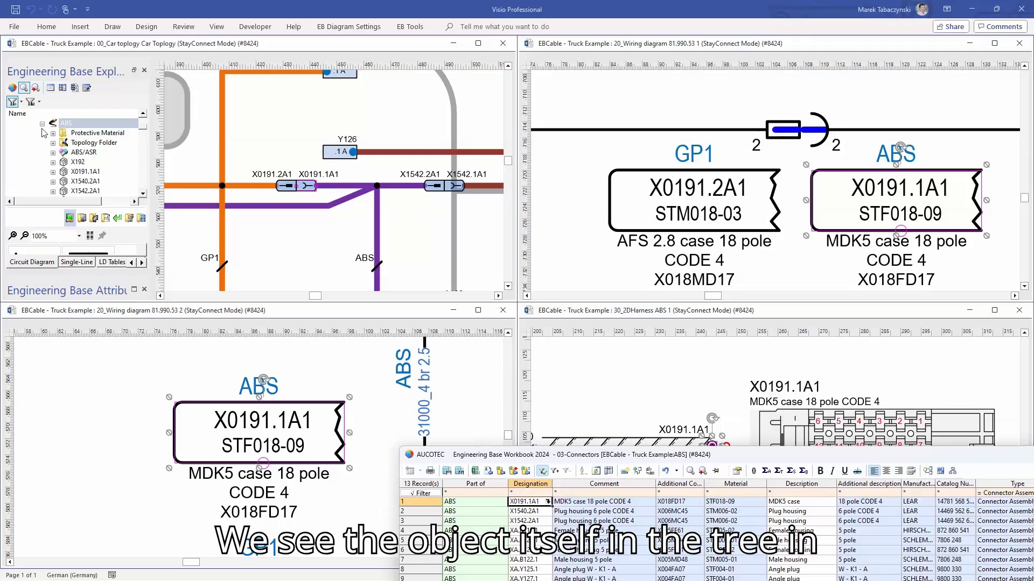
Select connector X0191.1A1 in the tree and change its designation in the worksheet to X0191.1A1CR.
{"action": "left_click", "coordinate": [81, 171]}
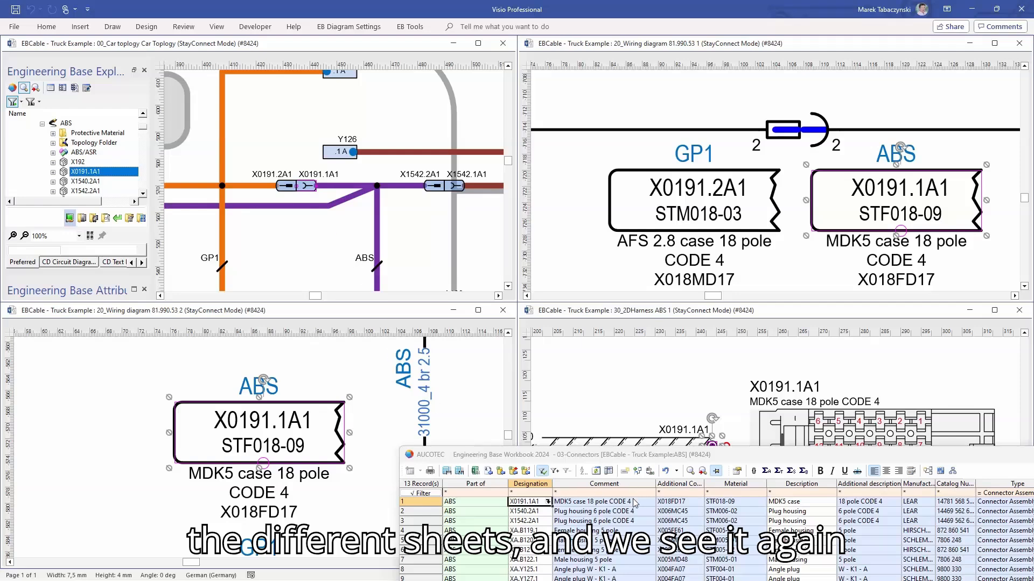
{"action": "left_click", "coordinate": [540, 505]}
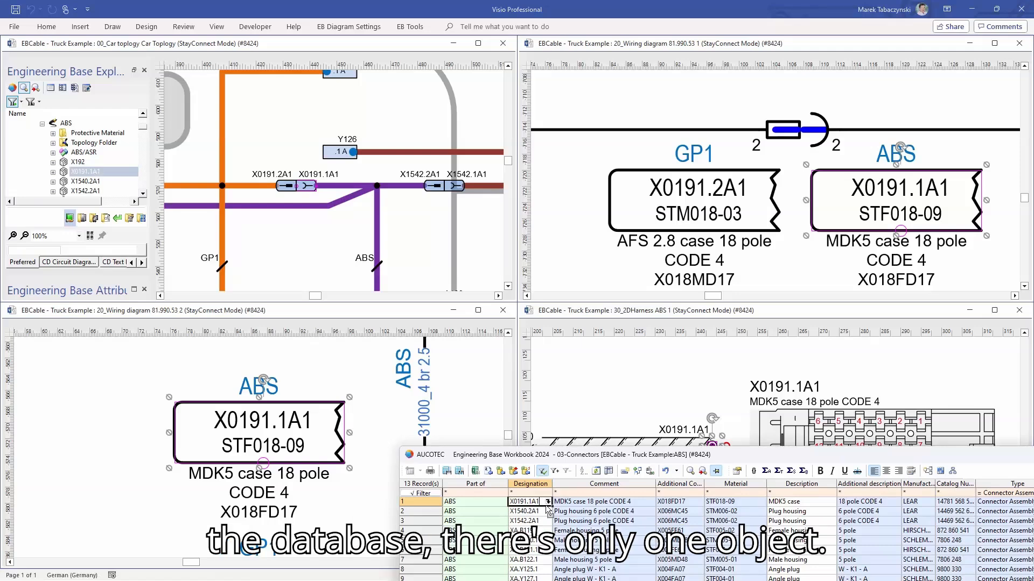
{"action": "type", "text": "CR"}
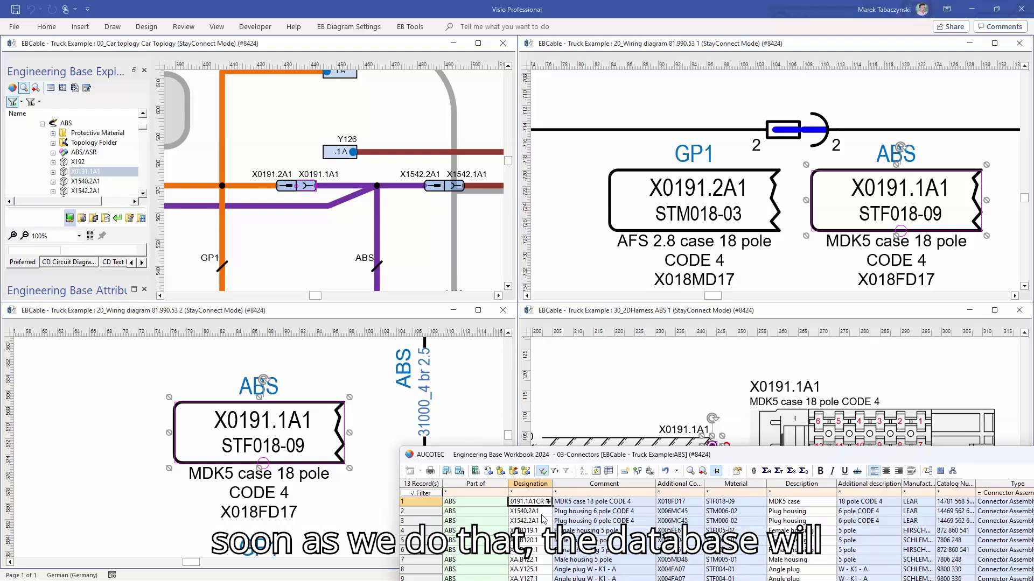
{"action": "key", "text": "Return"}
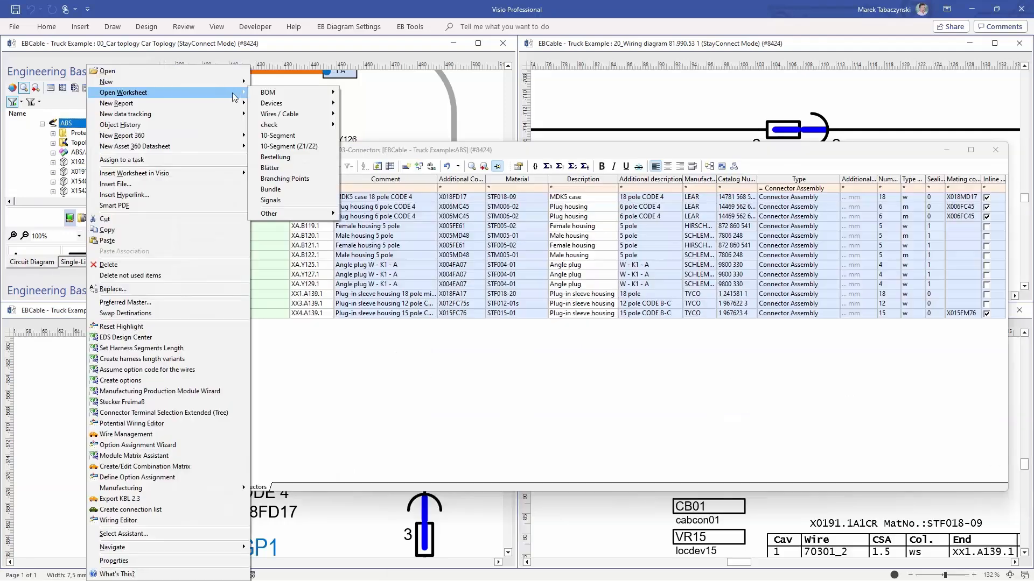
Open the Wires - Project worksheet for the ABS harness and navigate from wire 31000_4 to wiring diagram 81.990.53 sheet 2.
{"action": "mouse_move", "coordinate": [311, 117]}
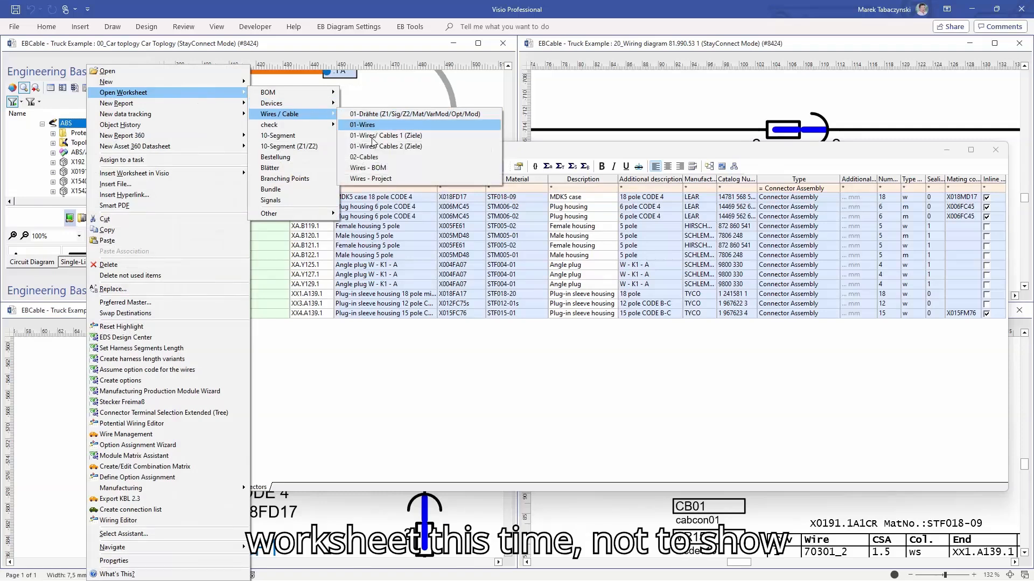
{"action": "left_click", "coordinate": [386, 182]}
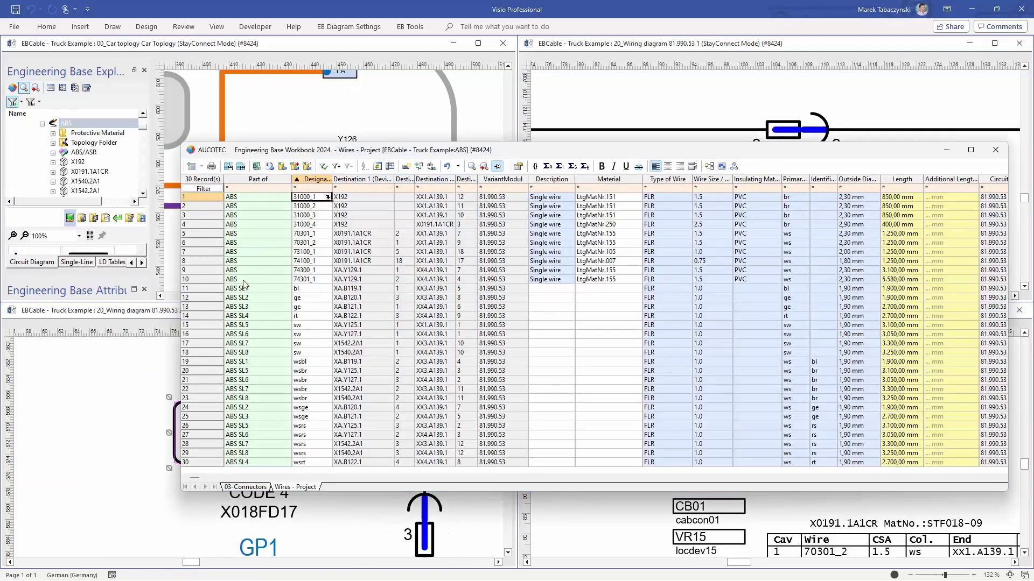
{"action": "right_click", "coordinate": [203, 225]}
{"action": "mouse_move", "coordinate": [258, 515]}
{"action": "left_click", "coordinate": [355, 515]}
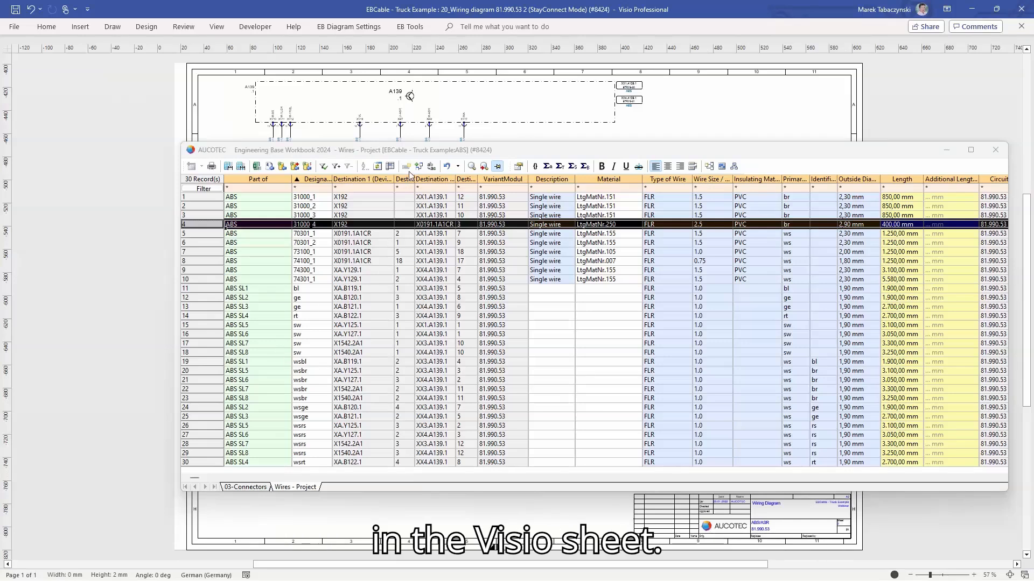
Move the worksheet clear of the wiring diagram and change the designation of wire 31000_4 to 31000_4CR.
{"action": "left_click", "coordinate": [370, 152]}
{"action": "left_click_drag", "start_coordinate": [370, 153], "coordinate": [750, 274]}
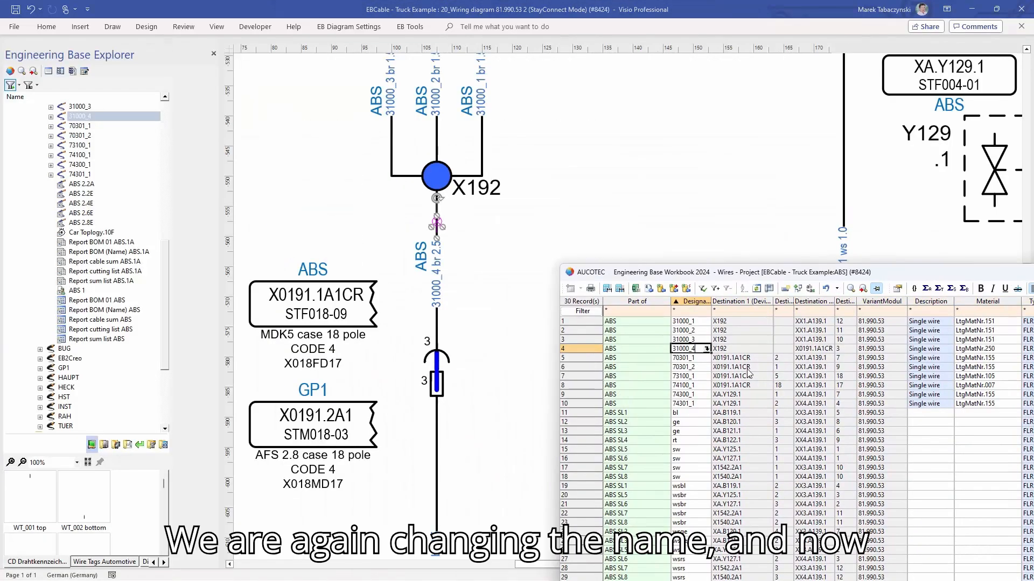
{"action": "type", "text": "R"}
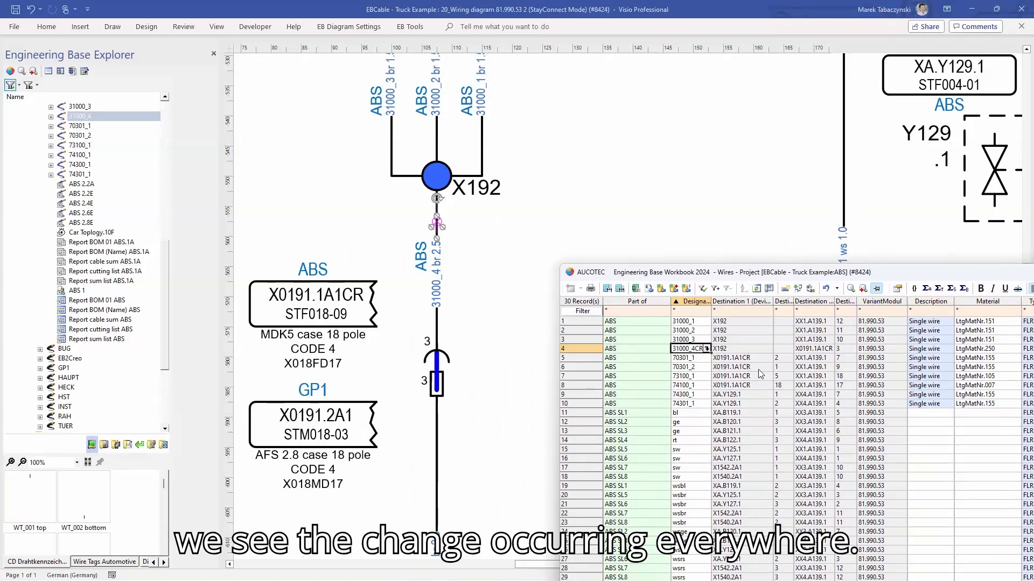
{"action": "key", "text": "Return"}
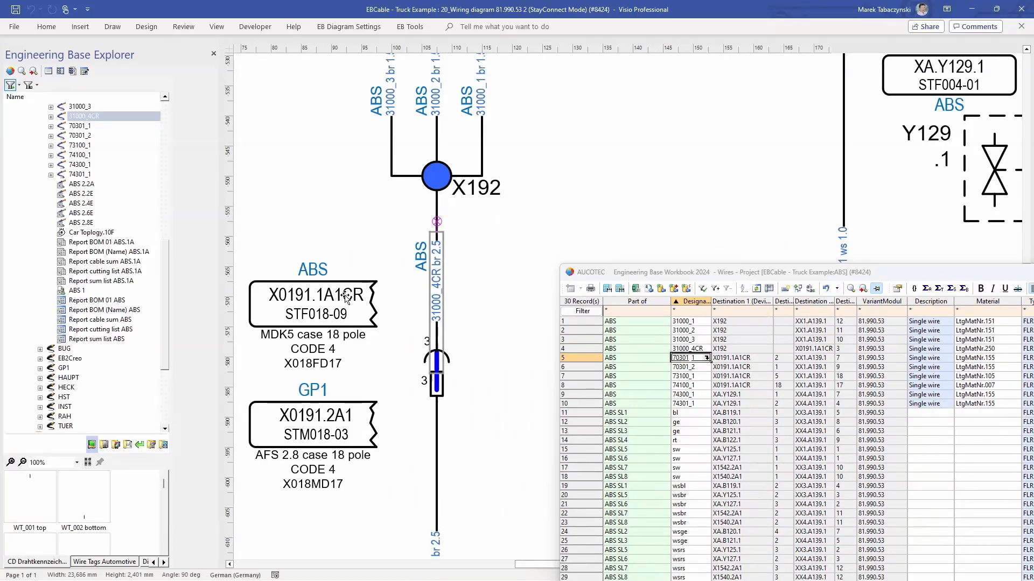
Navigate from connector X0191.1A1CR on the wiring diagram to its placement on 30_2DHarness ABS sheet 1.
{"action": "left_click", "coordinate": [345, 297]}
{"action": "right_click", "coordinate": [346, 296]}
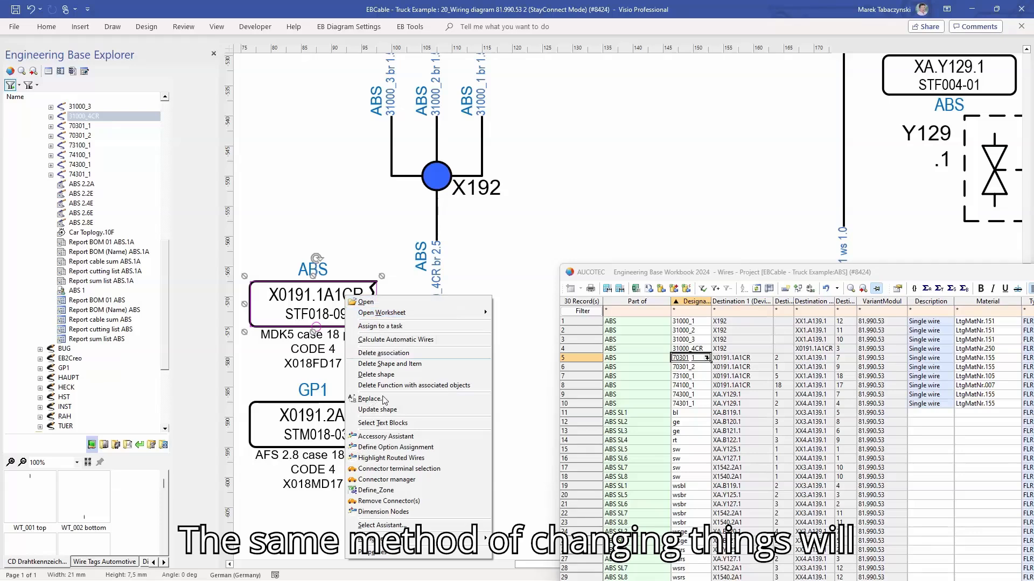
{"action": "mouse_move", "coordinate": [409, 538]}
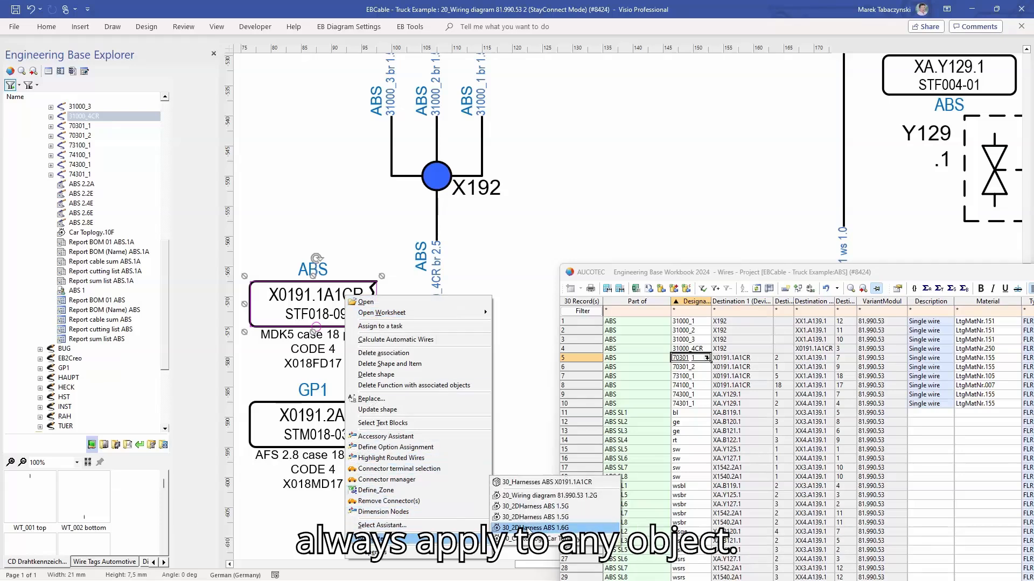
{"action": "left_click", "coordinate": [530, 517]}
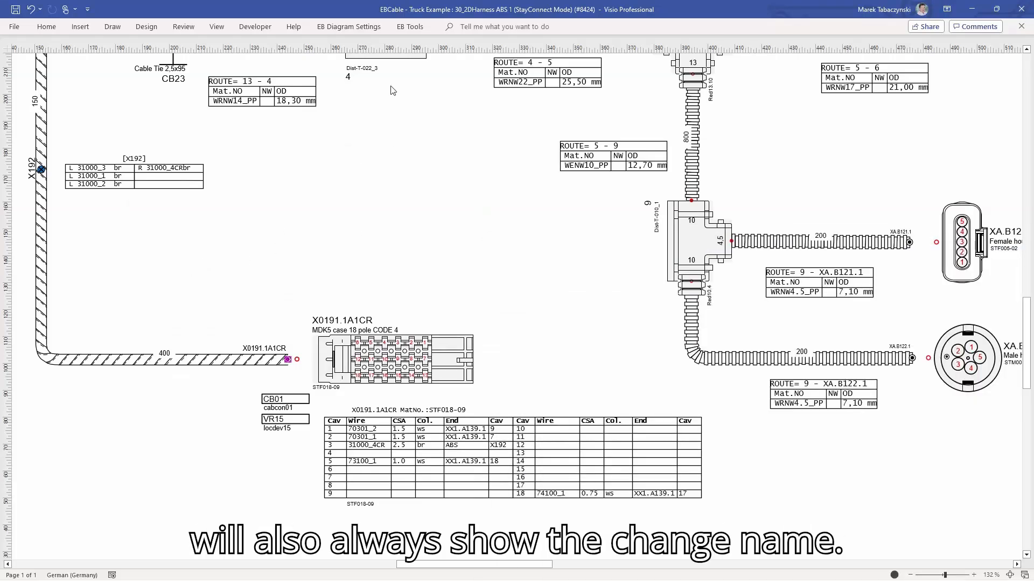
Highlight the routed paths of wires 31000_4CR and 31000_1 on the ABS harness diagram.
{"action": "left_click", "coordinate": [422, 30]}
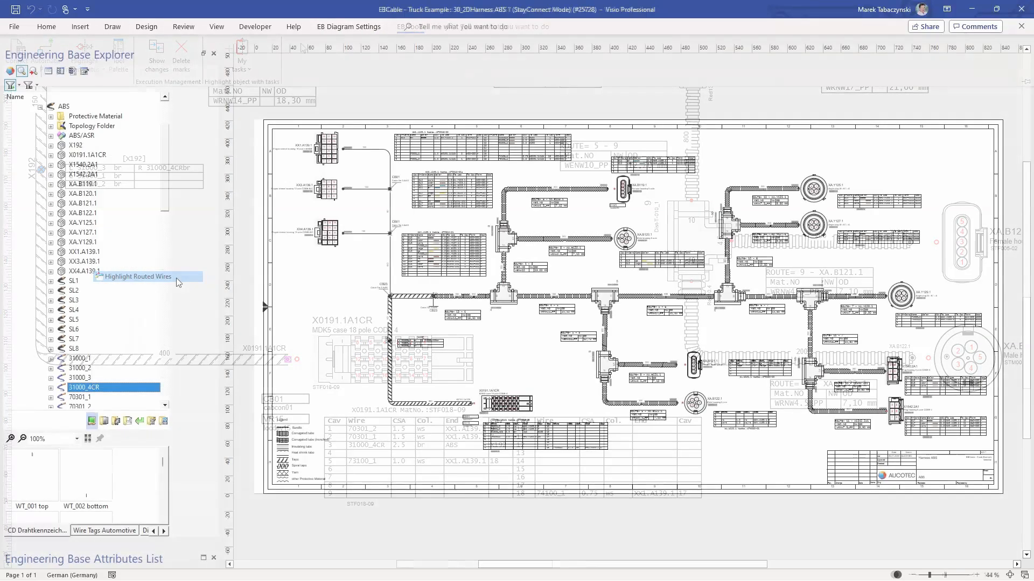
{"action": "left_click", "coordinate": [176, 278]}
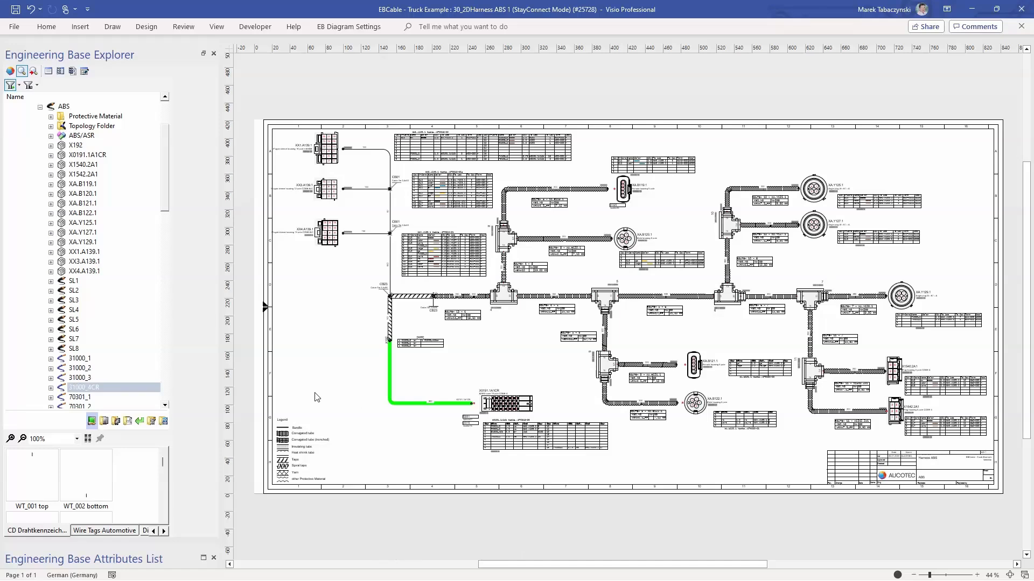
{"action": "left_click", "coordinate": [76, 359]}
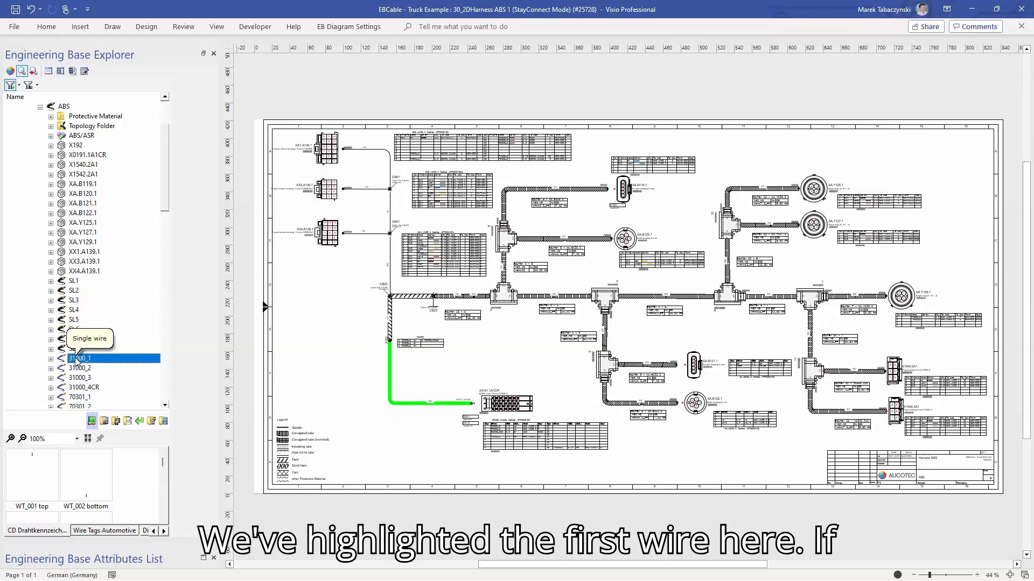
{"action": "right_click", "coordinate": [77, 360]}
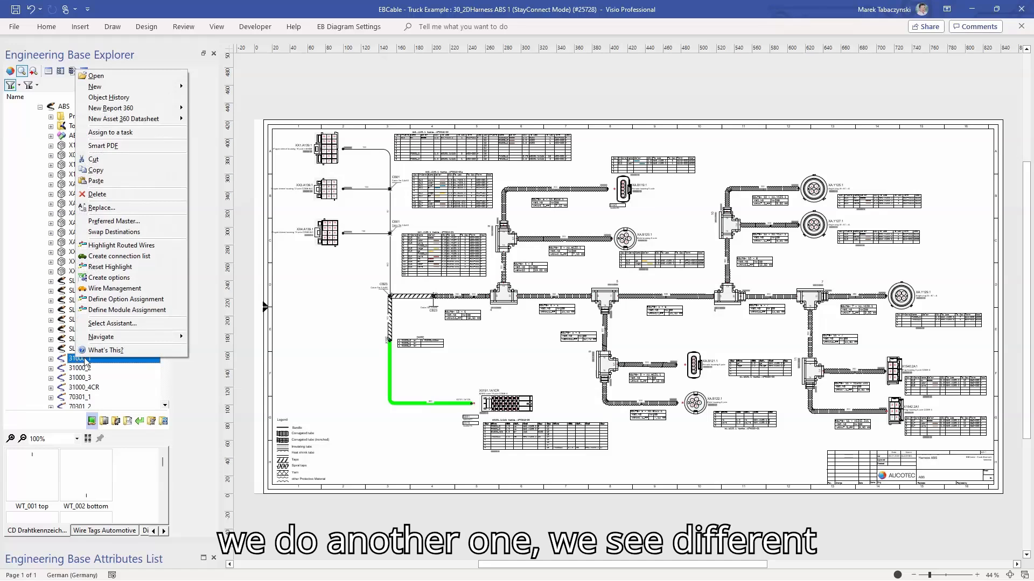
{"action": "left_click", "coordinate": [122, 246]}
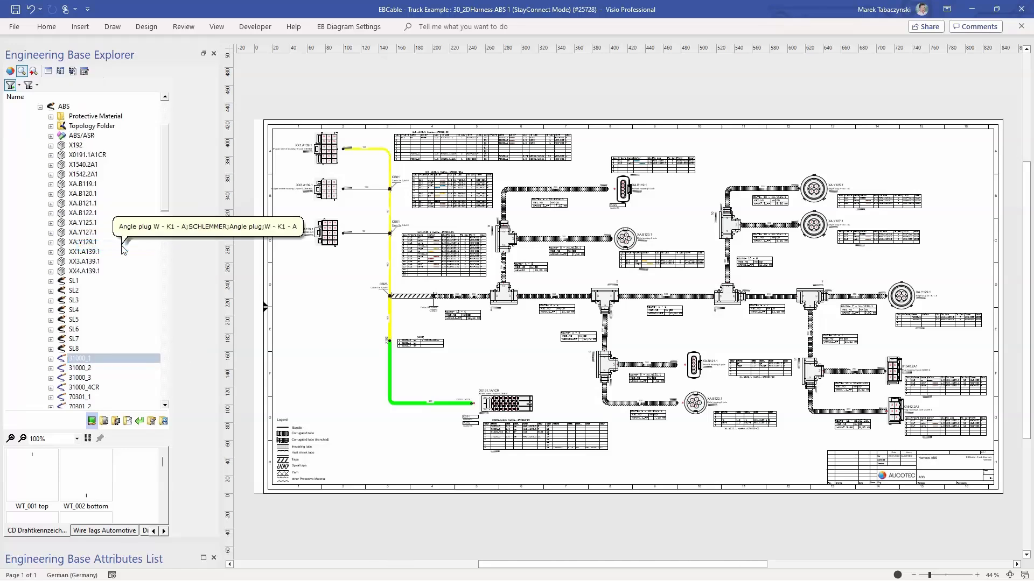
Highlight the routed wires of cable SL1, and those of the middle connector in the harness diagram's upper-left group.
{"action": "left_click", "coordinate": [75, 281]}
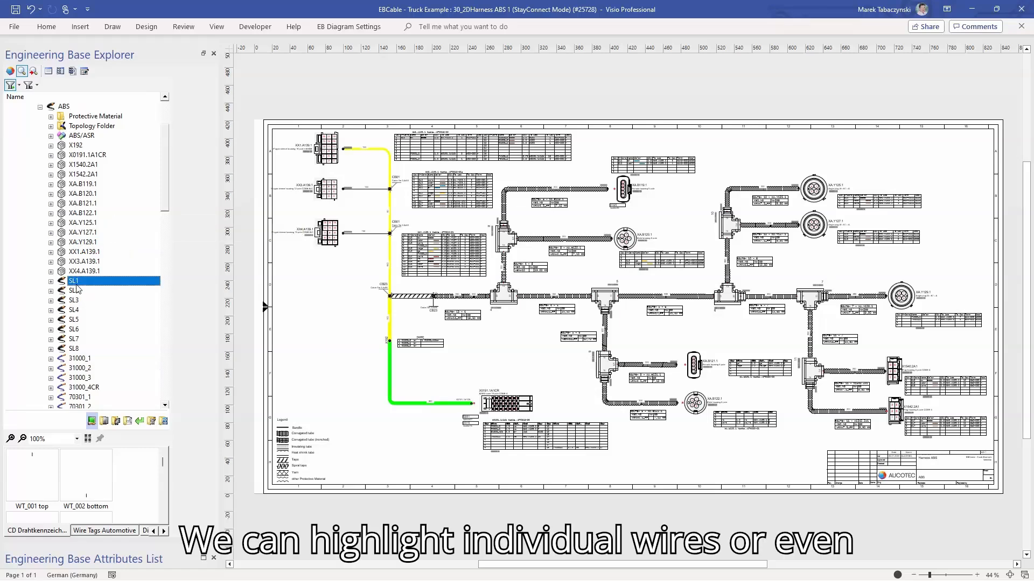
{"action": "left_click", "coordinate": [51, 282]}
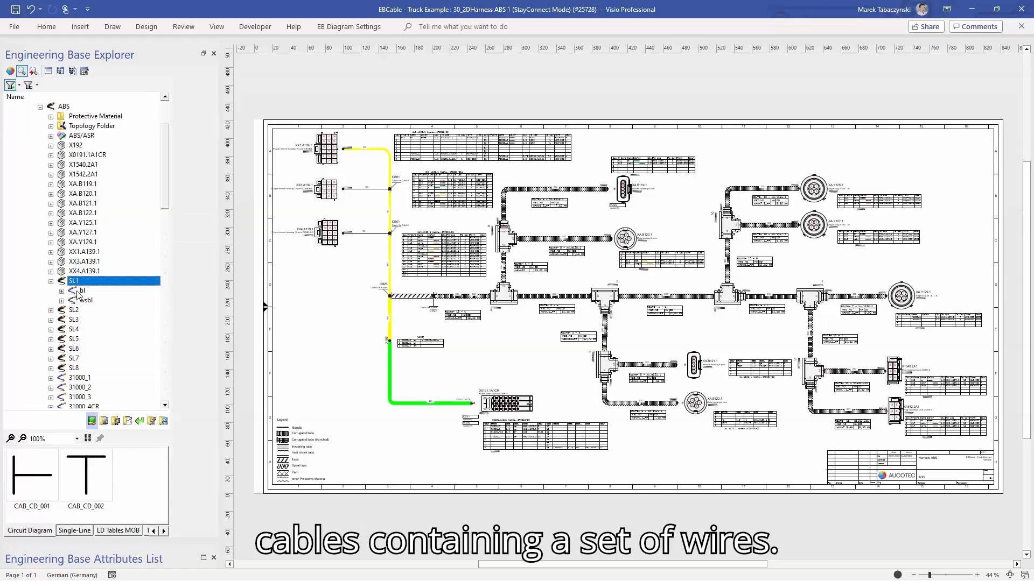
{"action": "right_click", "coordinate": [76, 286]}
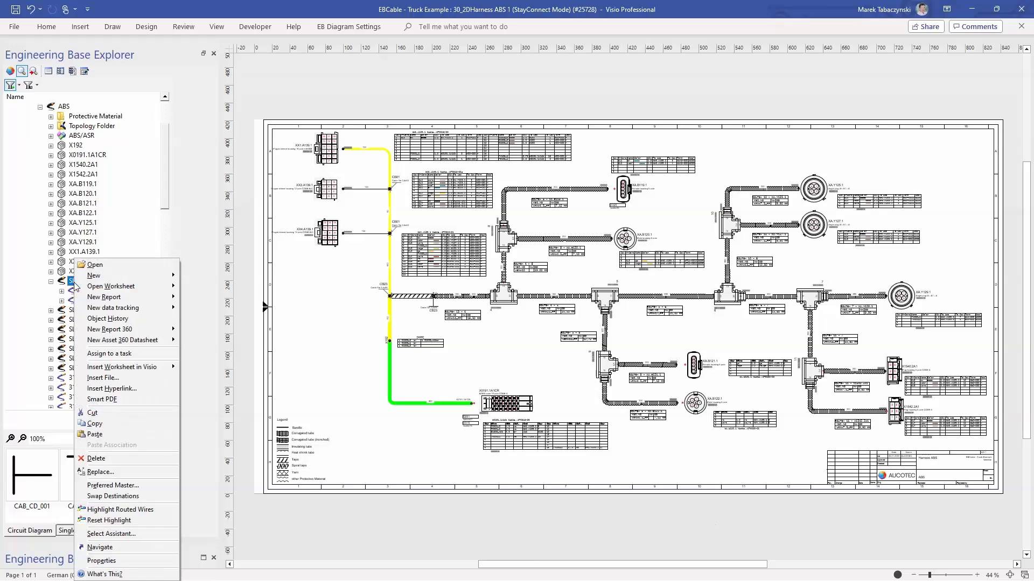
{"action": "left_click", "coordinate": [139, 509]}
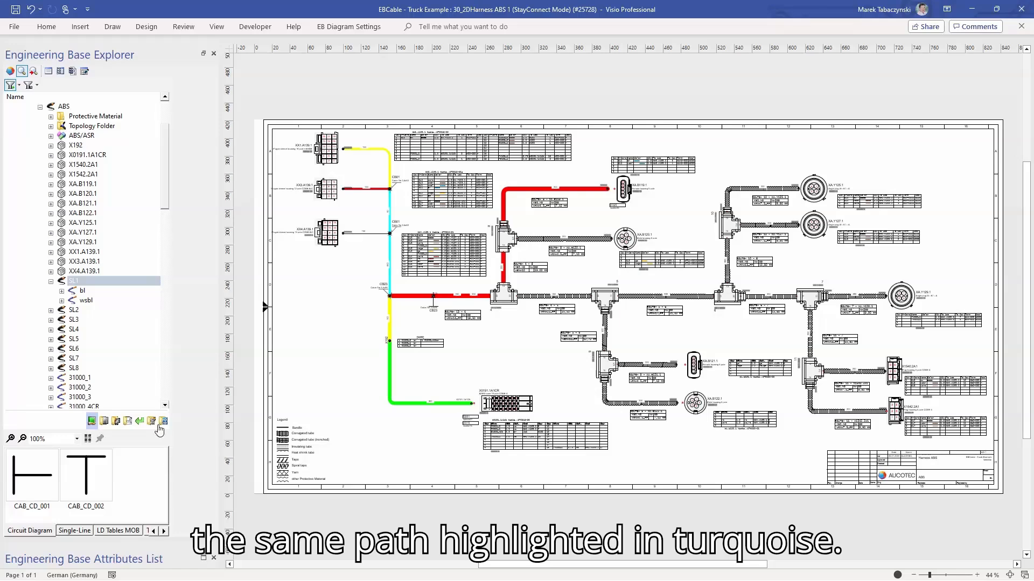
{"action": "right_click", "coordinate": [325, 188]}
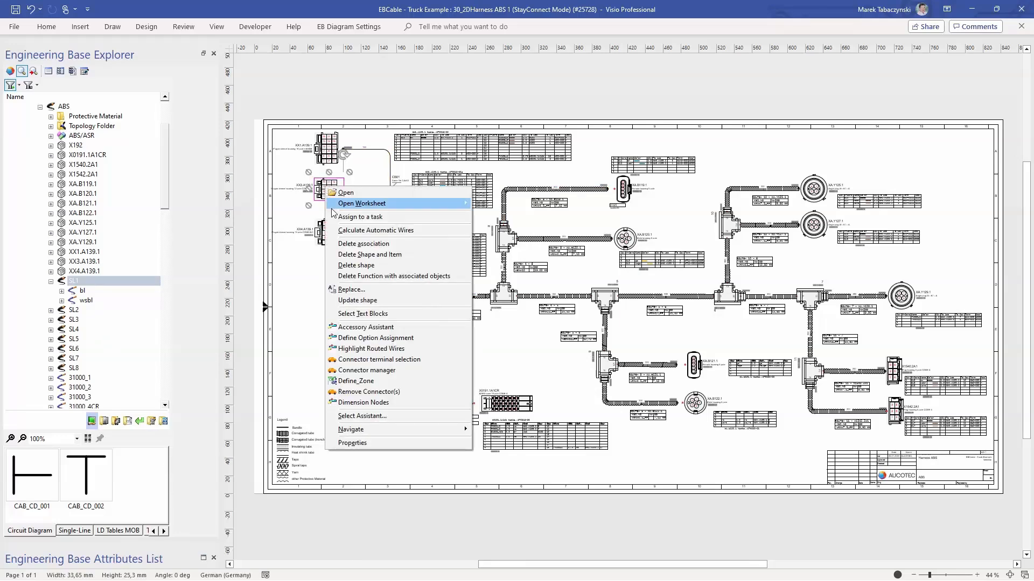
{"action": "left_click", "coordinate": [371, 349]}
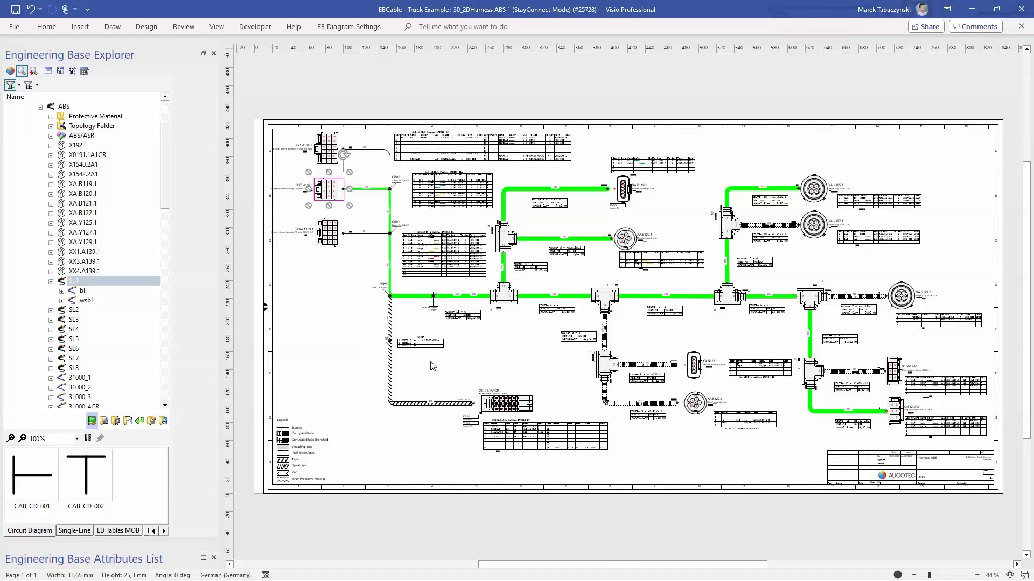
Open the 01-BOM general (All) worksheet for the ABS harness and enlarge its window to show more rows.
{"action": "right_click", "coordinate": [81, 107]}
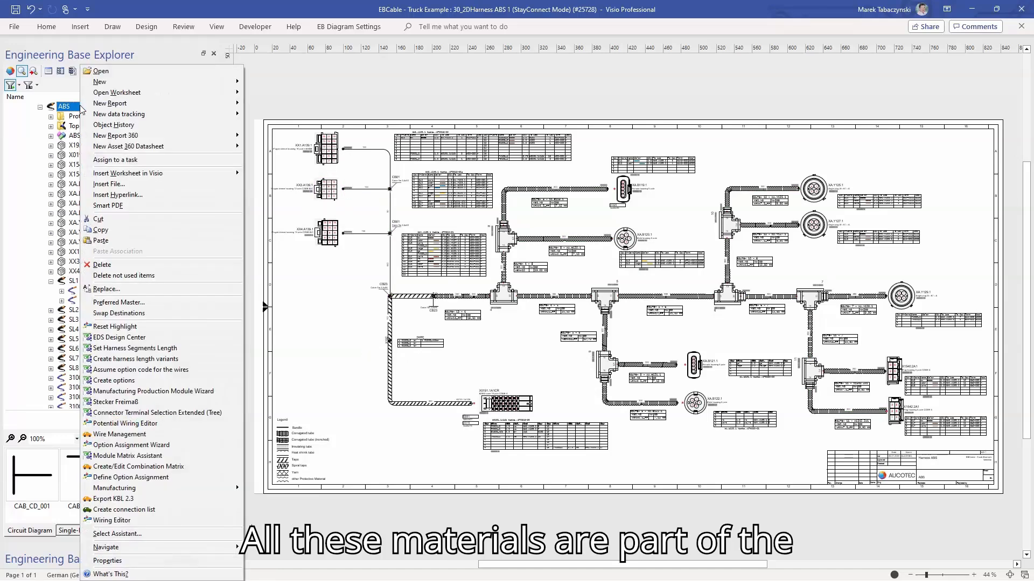
{"action": "mouse_move", "coordinate": [113, 93]}
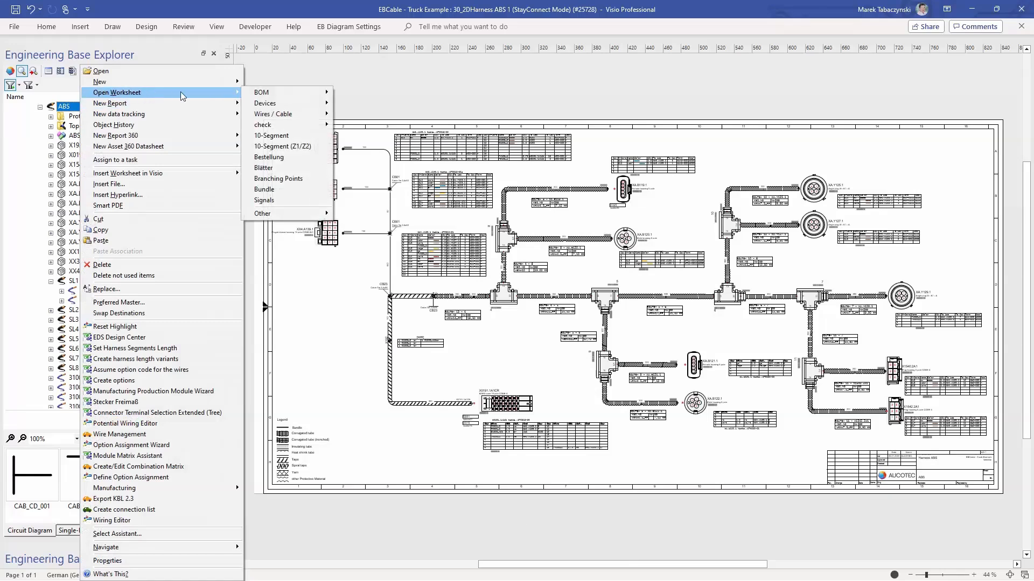
{"action": "mouse_move", "coordinate": [272, 97]}
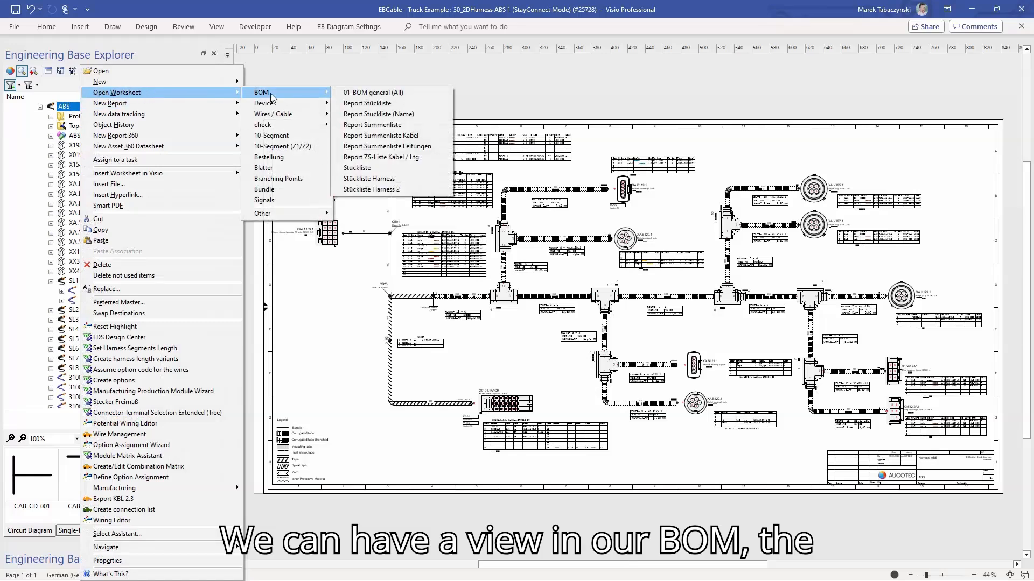
{"action": "left_click", "coordinate": [391, 95]}
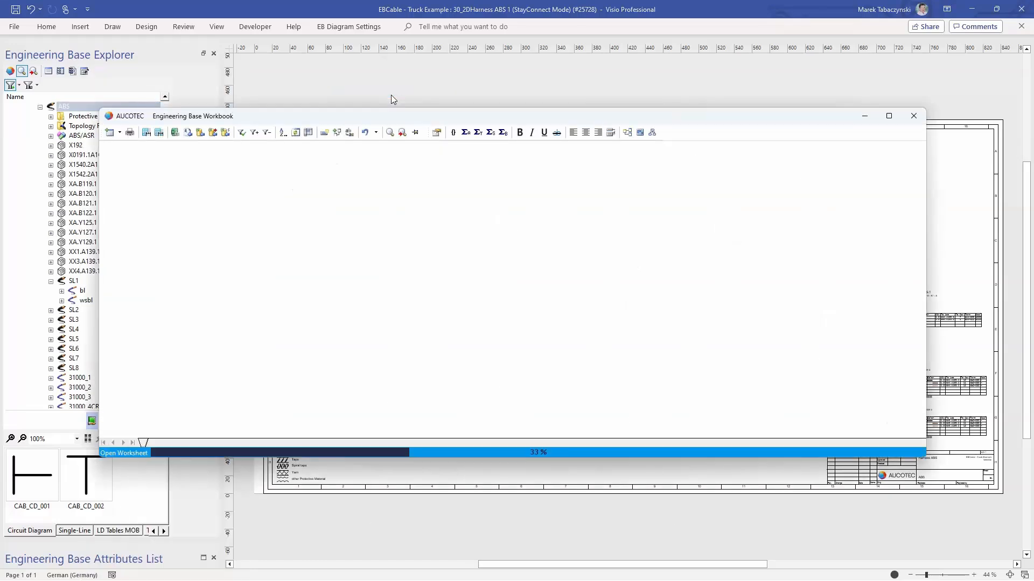
{"action": "left_click_drag", "start_coordinate": [389, 110], "coordinate": [372, 17]}
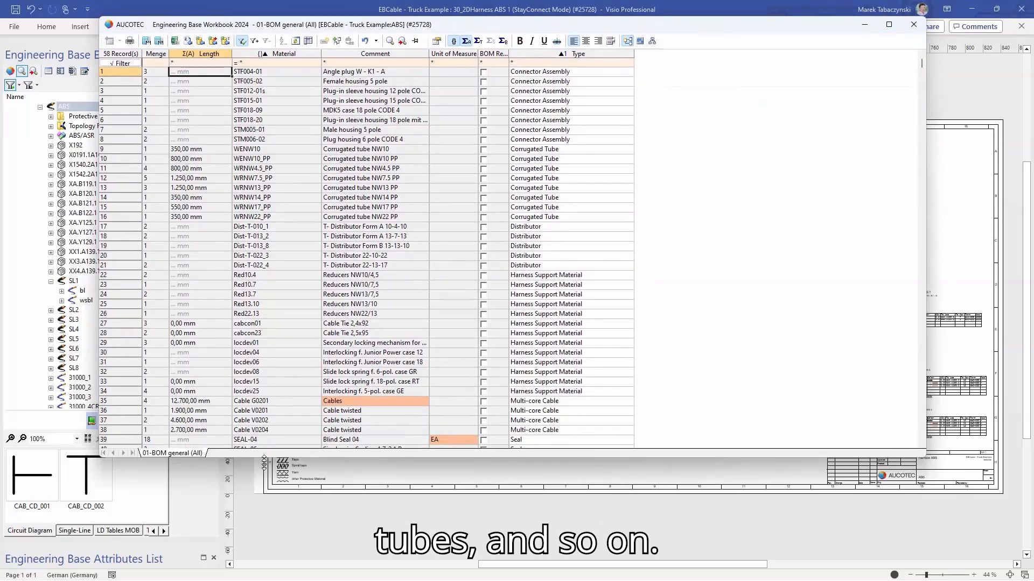
{"action": "left_click_drag", "start_coordinate": [263, 463], "coordinate": [293, 572]}
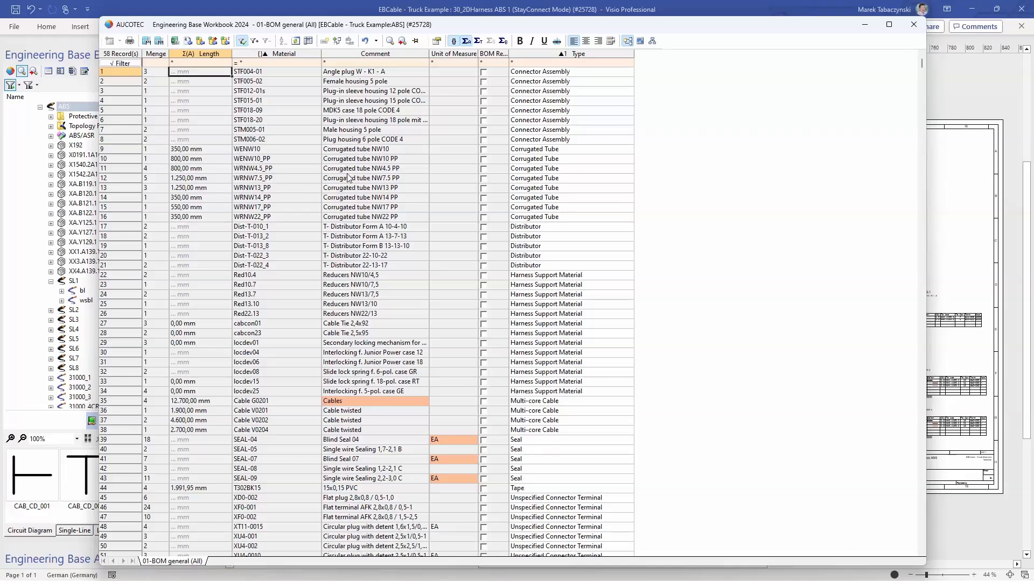
Export the BOM worksheet via Excel to the Dokumente folder as 01-BOM general (All).xlsx.
{"action": "scroll", "coordinate": [215, 377], "scroll_direction": "down", "scroll_amount": 4}
{"action": "right_click", "coordinate": [183, 395]}
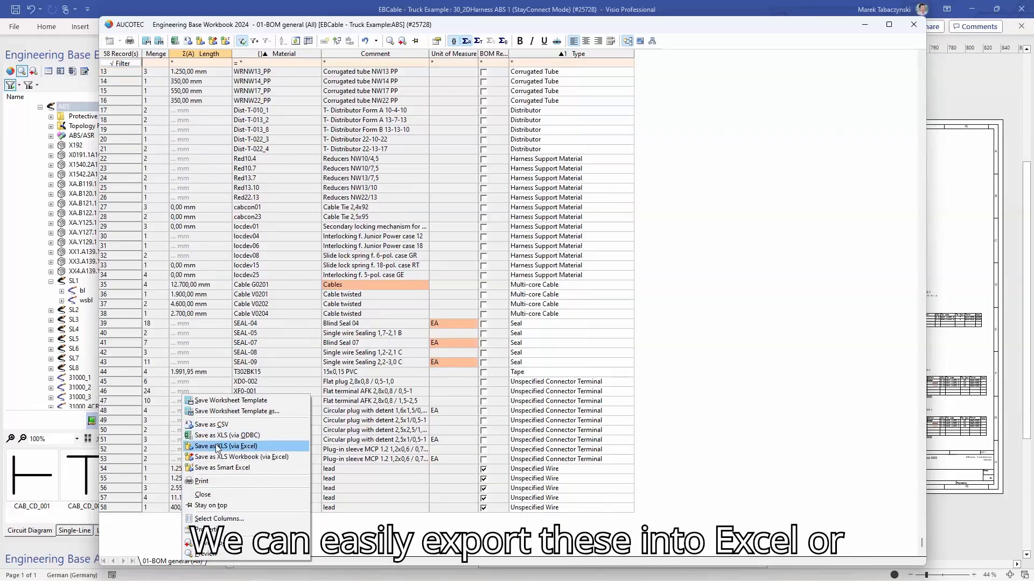
{"action": "left_click", "coordinate": [215, 445]}
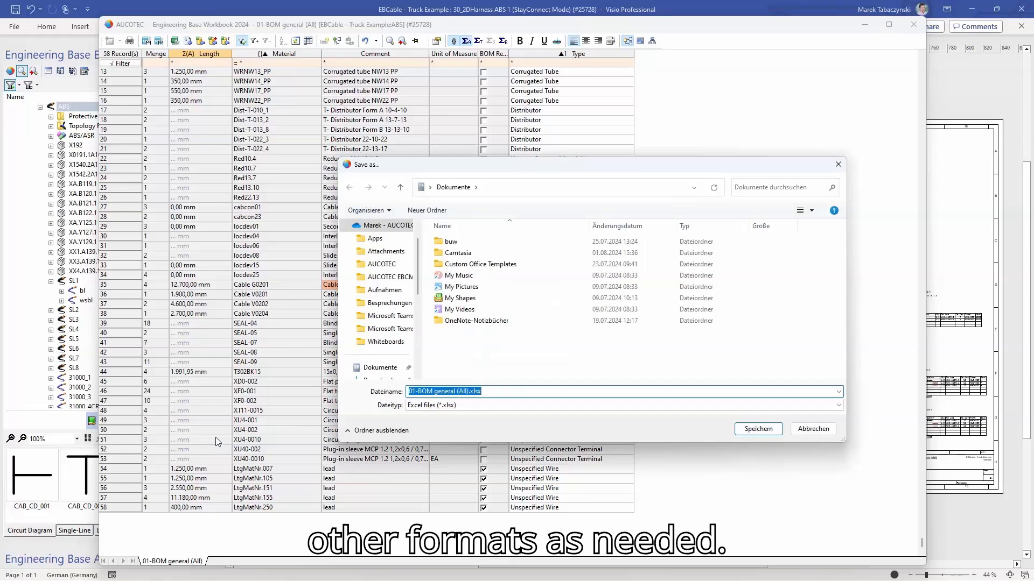
{"action": "left_click", "coordinate": [751, 431]}
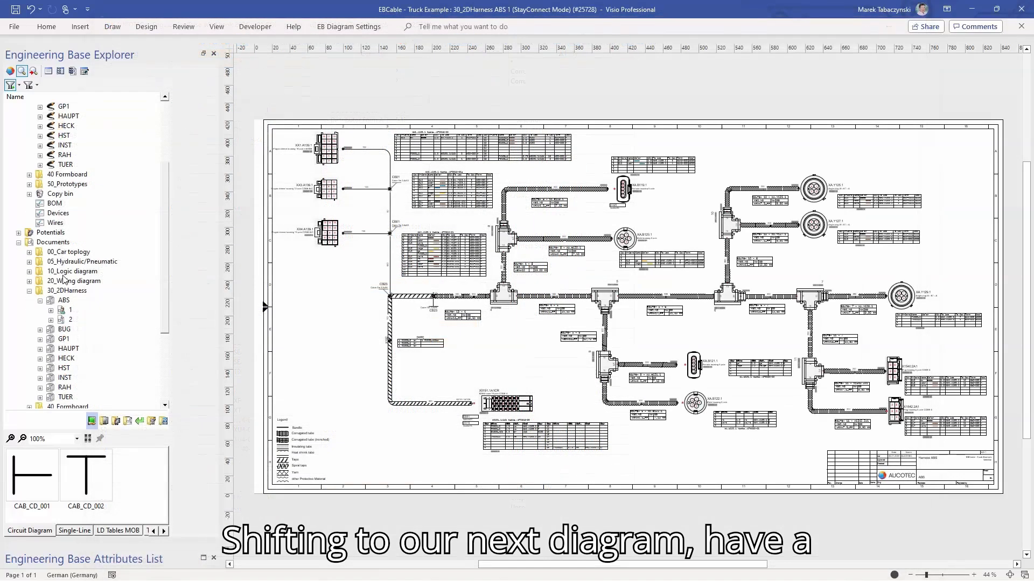
Open sheet 1 of the ABS formboard from the project's 40_Formboard documents.
{"action": "scroll", "coordinate": [62, 272], "scroll_direction": "down", "scroll_amount": 3}
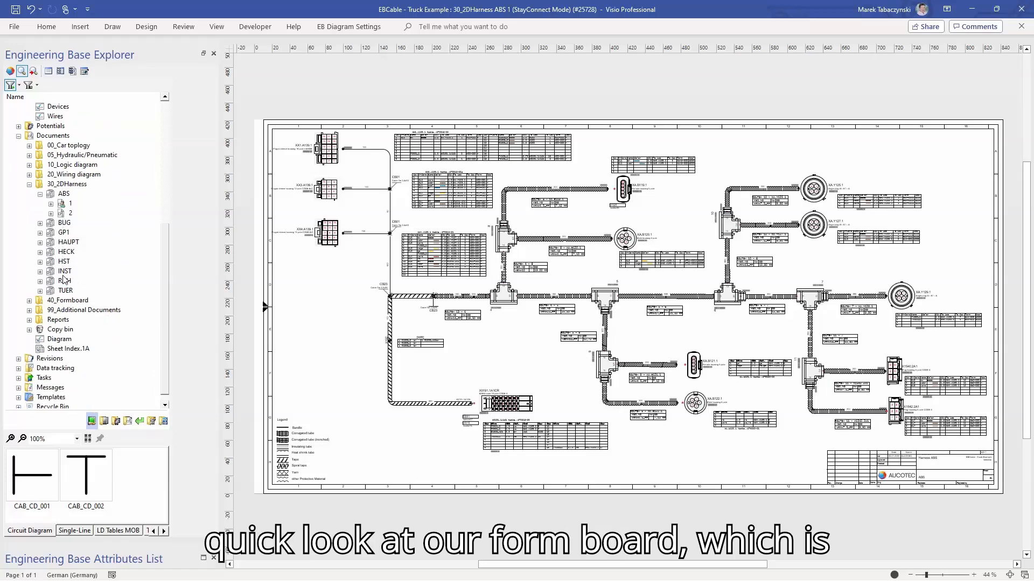
{"action": "scroll", "coordinate": [62, 280], "scroll_direction": "down", "scroll_amount": 2}
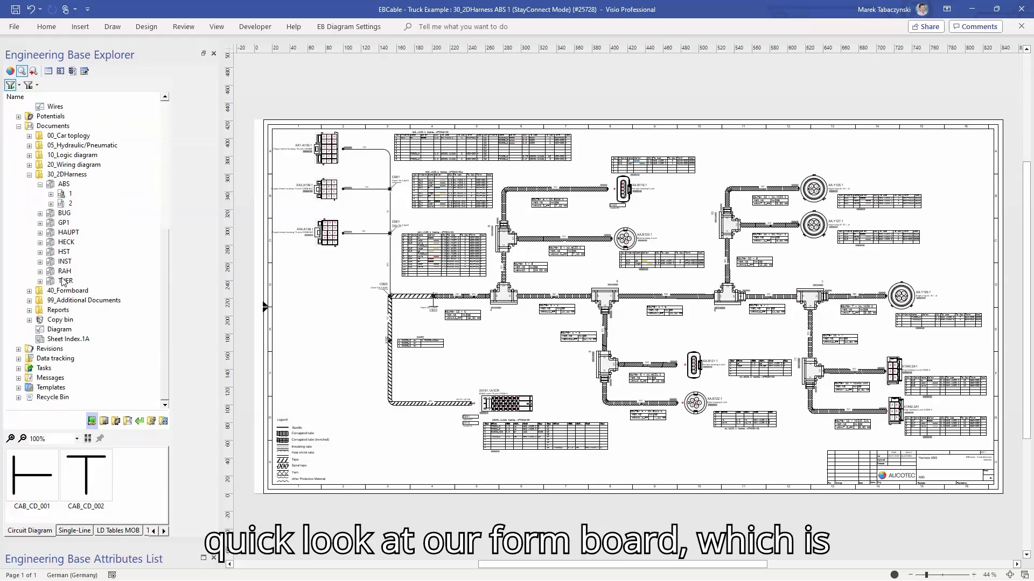
{"action": "left_click", "coordinate": [29, 291]}
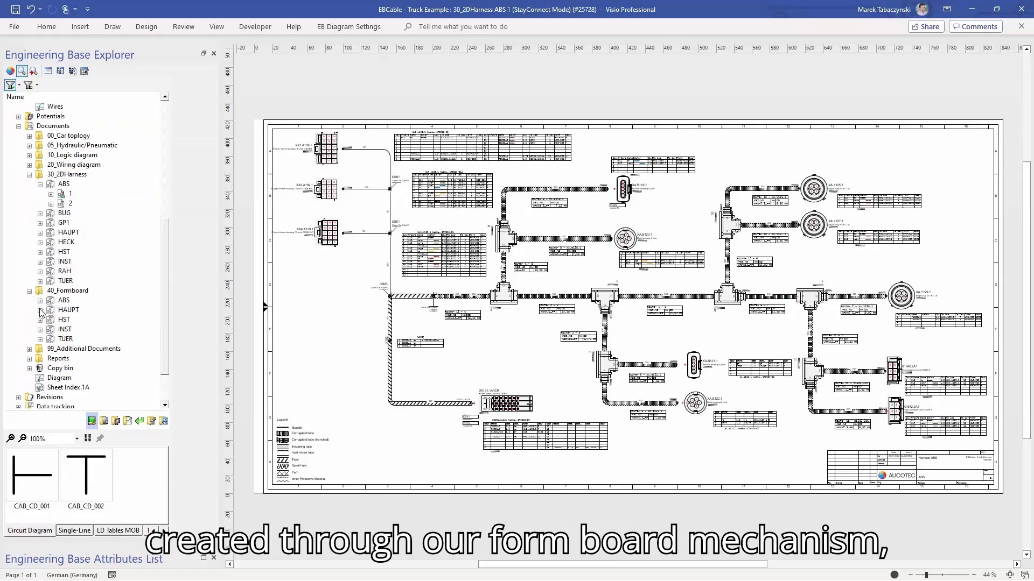
{"action": "left_click", "coordinate": [40, 301]}
{"action": "left_click", "coordinate": [58, 310]}
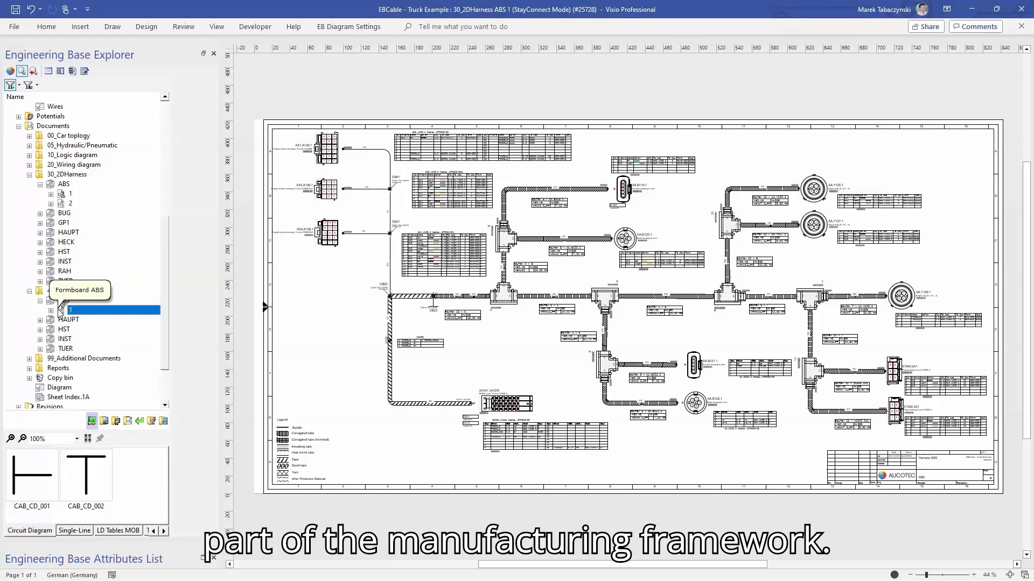
{"action": "double_click", "coordinate": [60, 311]}
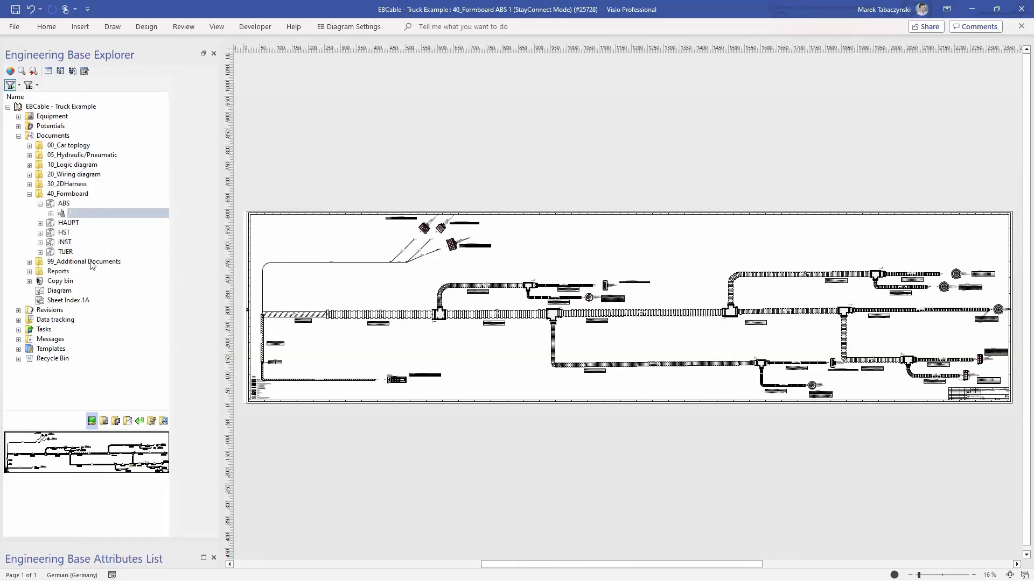
In the project's data tracking, compare the 00-Devices worksheet of Devices snapshot 2 with the current project.
{"action": "left_click", "coordinate": [64, 323]}
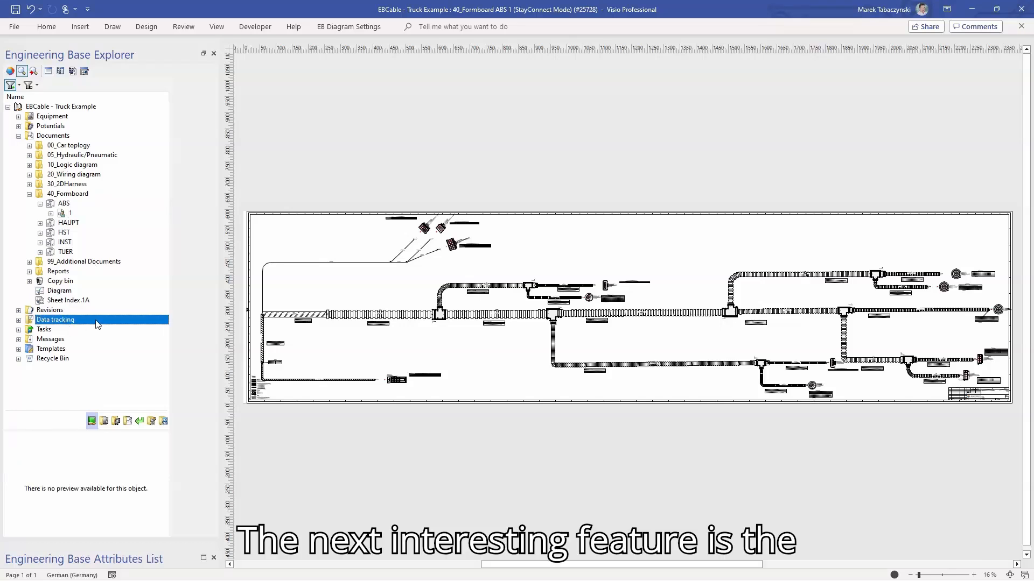
{"action": "left_click", "coordinate": [18, 321]}
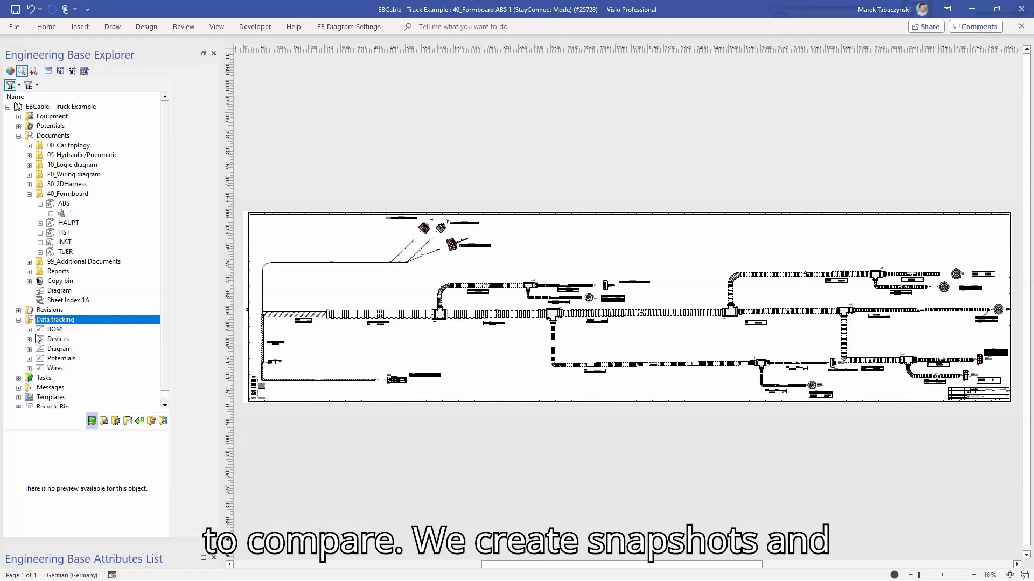
{"action": "left_click", "coordinate": [30, 329]}
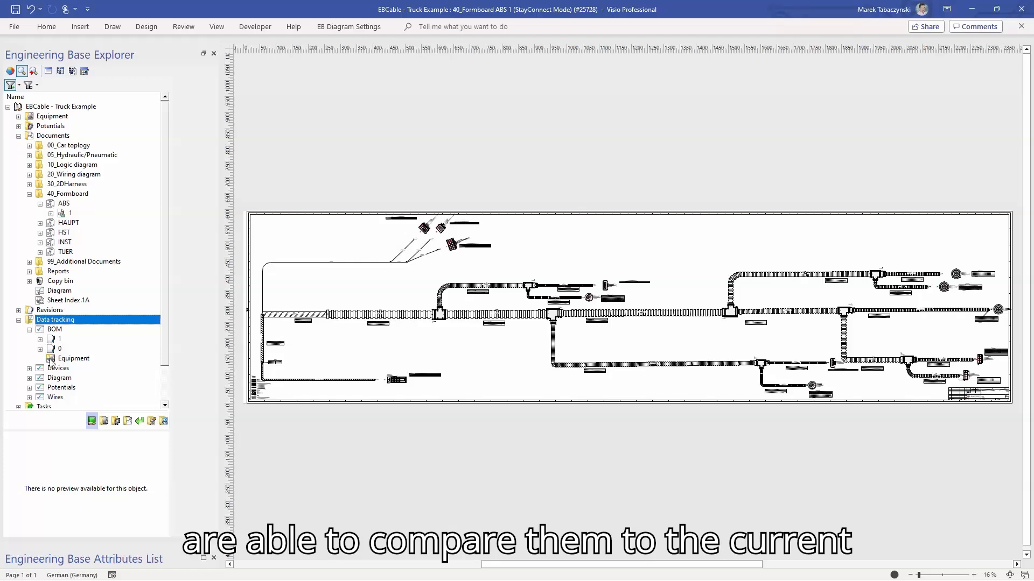
{"action": "left_click", "coordinate": [30, 368]}
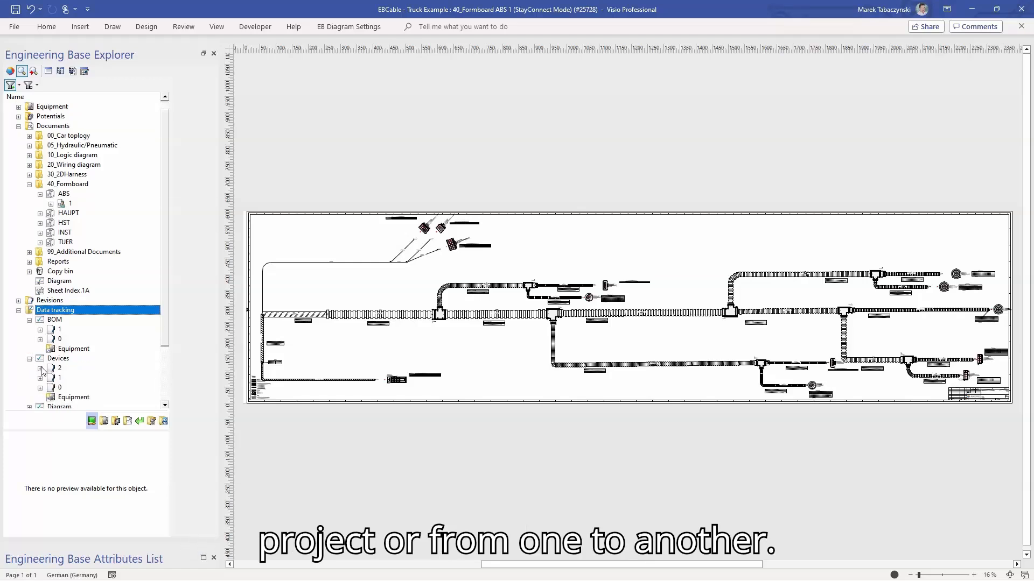
{"action": "left_click", "coordinate": [40, 370]}
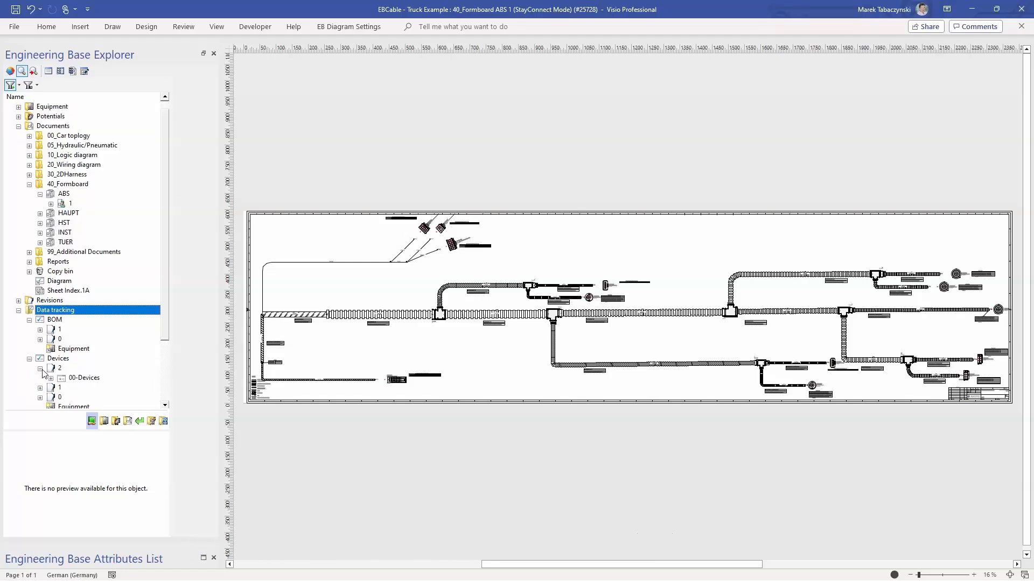
{"action": "double_click", "coordinate": [72, 378]}
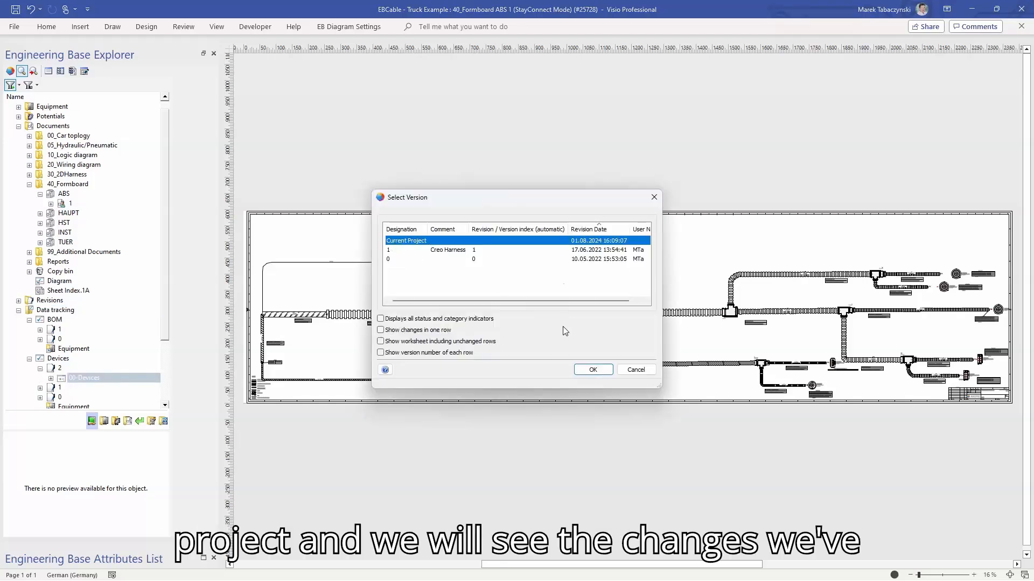
{"action": "left_click", "coordinate": [599, 373]}
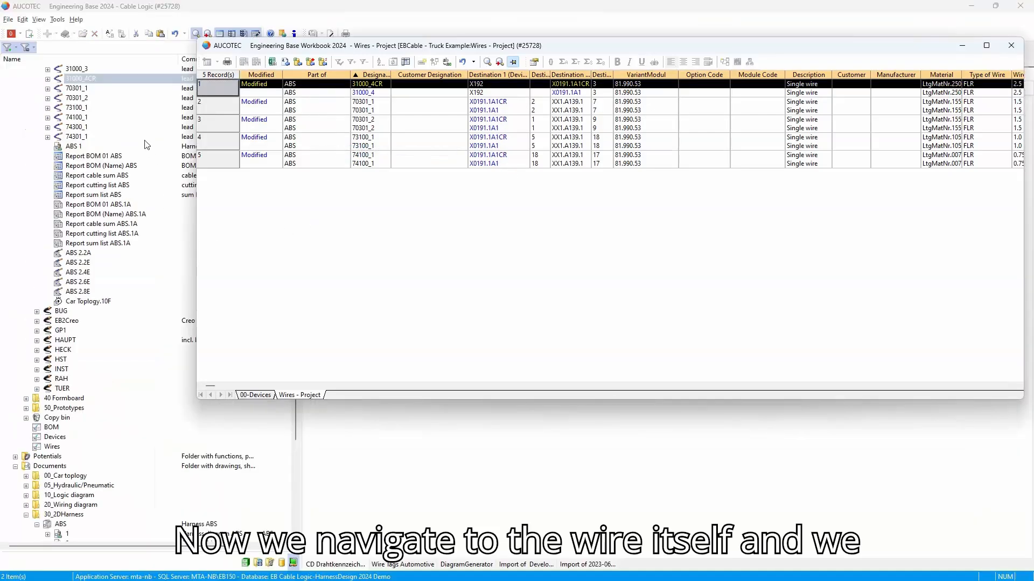
View the object history of wire 31000_4CR, and that of modified connector X0191.1A1CR reached from the 00-Devices comparison.
{"action": "right_click", "coordinate": [85, 79]}
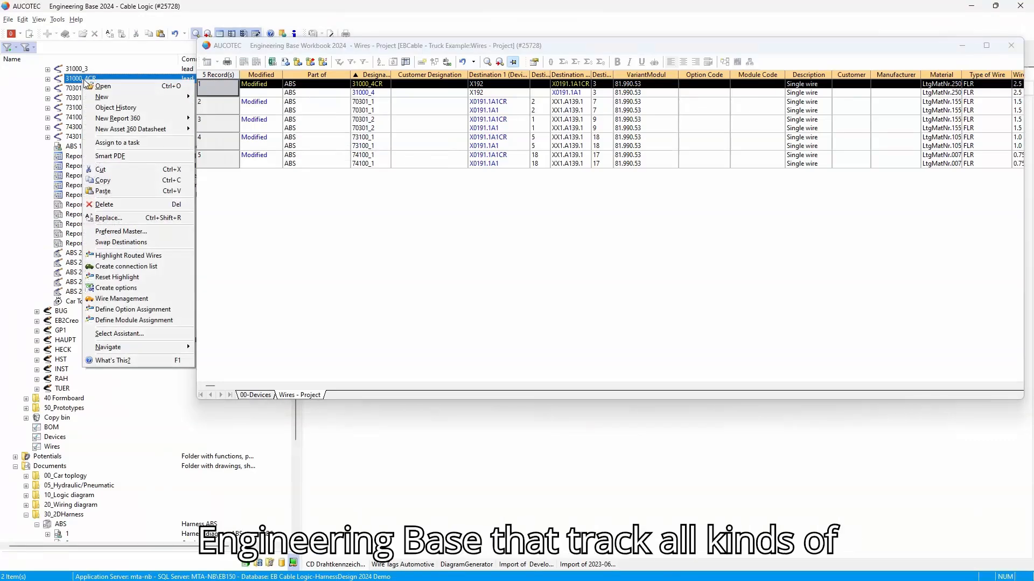
{"action": "left_click", "coordinate": [154, 109]}
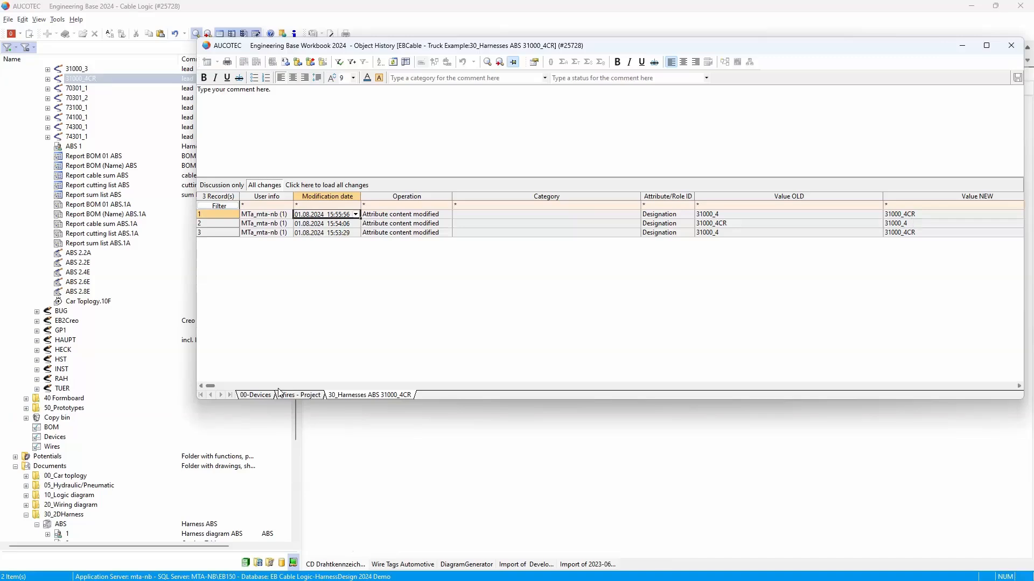
{"action": "left_click", "coordinate": [255, 395]}
{"action": "left_click", "coordinate": [214, 85]}
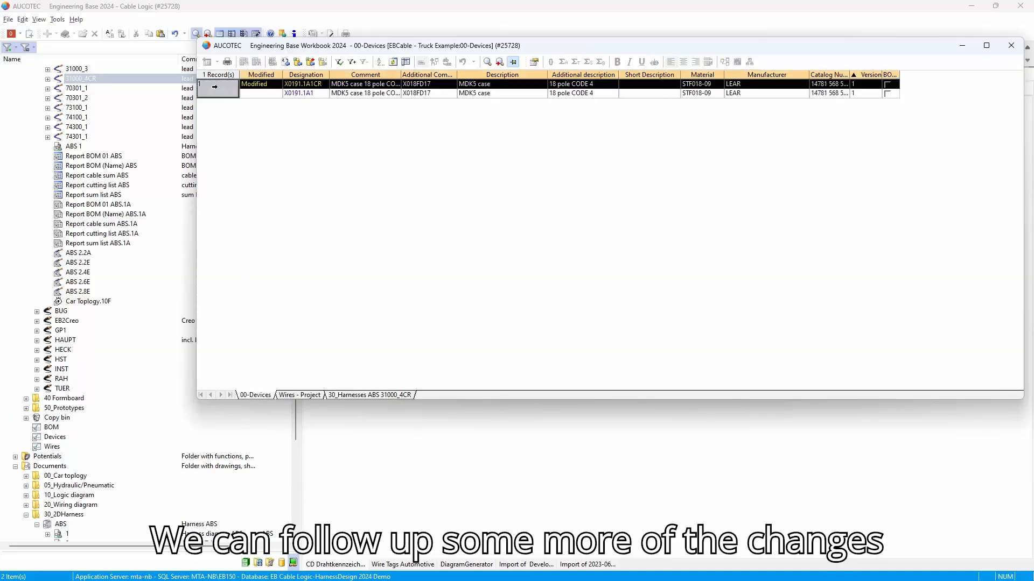
{"action": "right_click", "coordinate": [214, 90]}
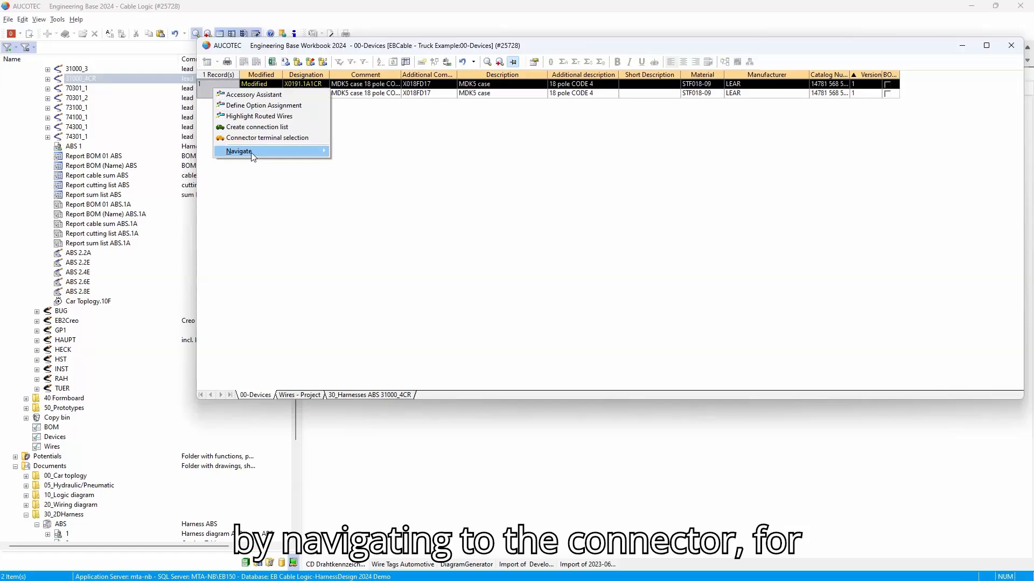
{"action": "mouse_move", "coordinate": [322, 153]}
{"action": "left_click", "coordinate": [385, 151]}
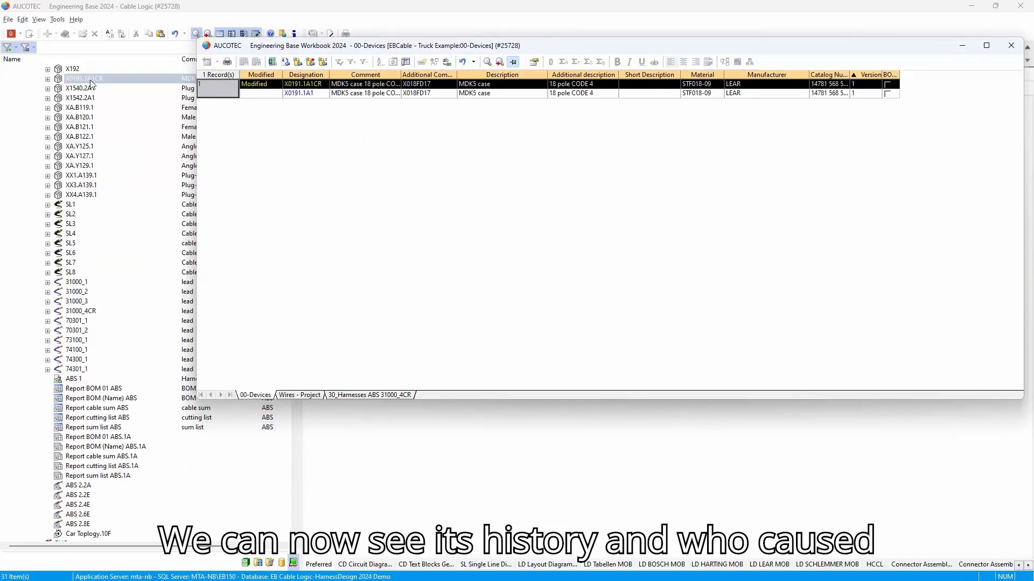
{"action": "right_click", "coordinate": [92, 82]}
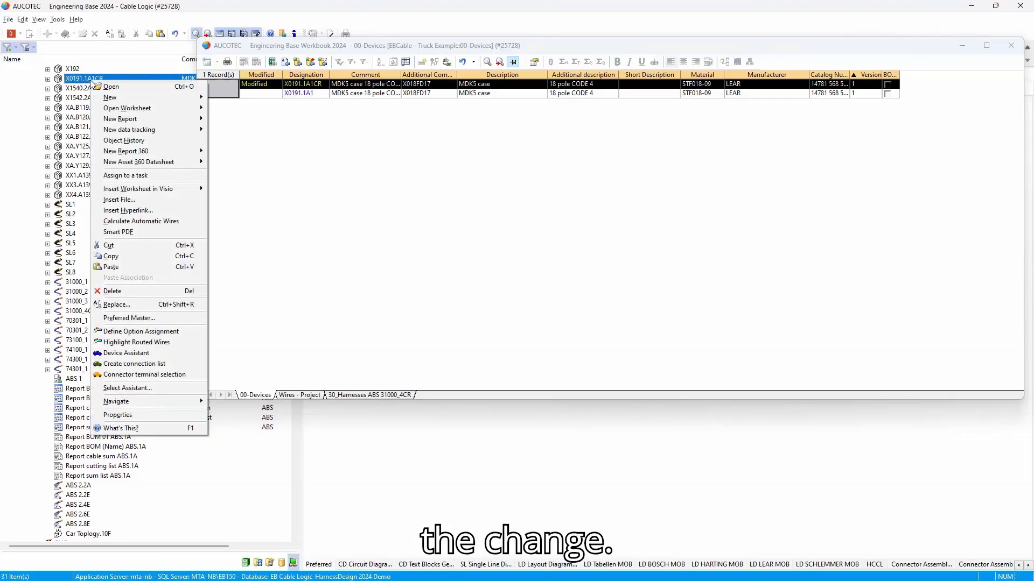
{"action": "left_click", "coordinate": [124, 140]}
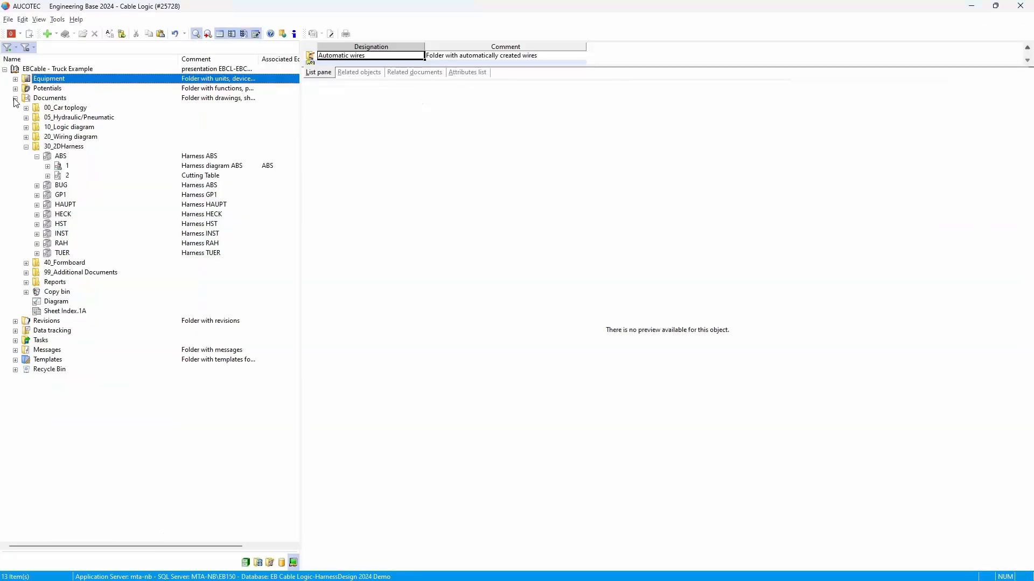
Export the whole EBCable - Truck Example project with Smart PDF to the Downloads folder.
{"action": "left_click", "coordinate": [15, 99]}
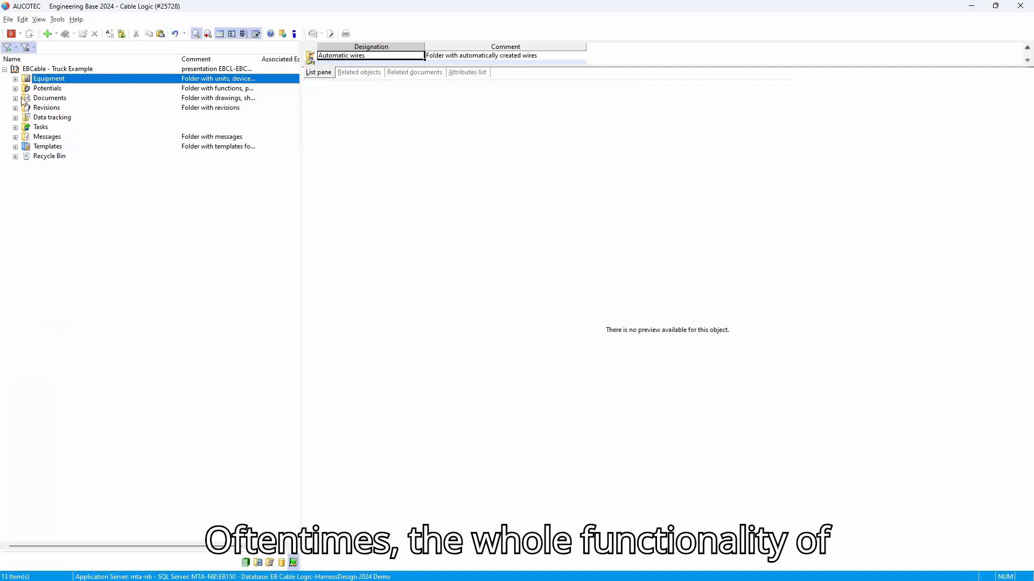
{"action": "right_click", "coordinate": [33, 70]}
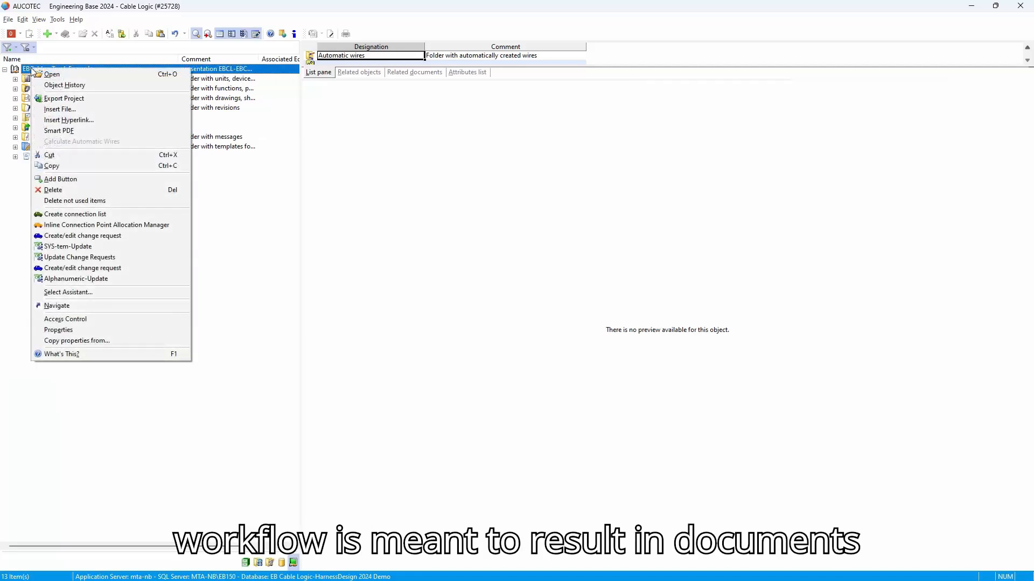
{"action": "left_click", "coordinate": [79, 131]}
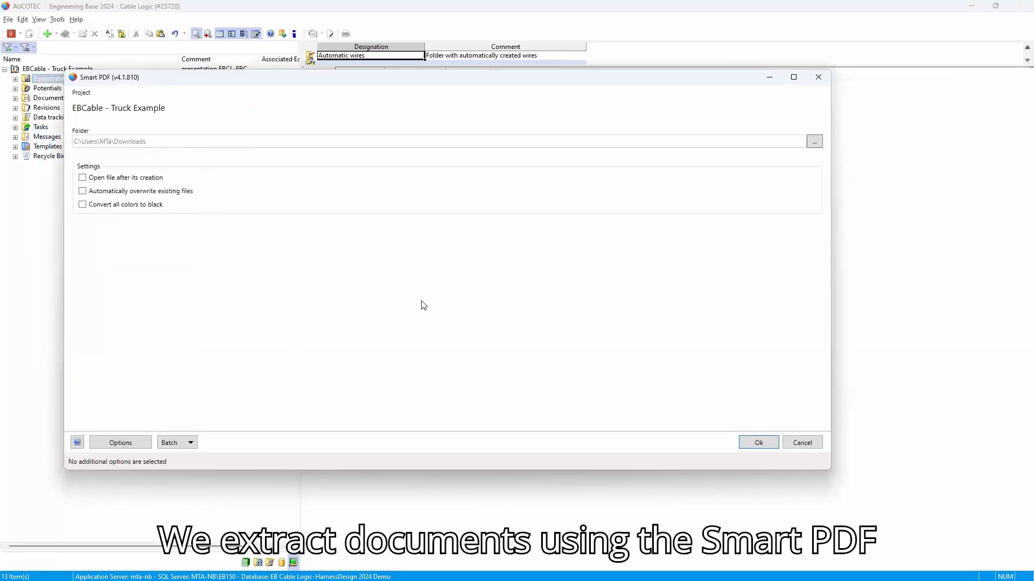
{"action": "left_click", "coordinate": [756, 445]}
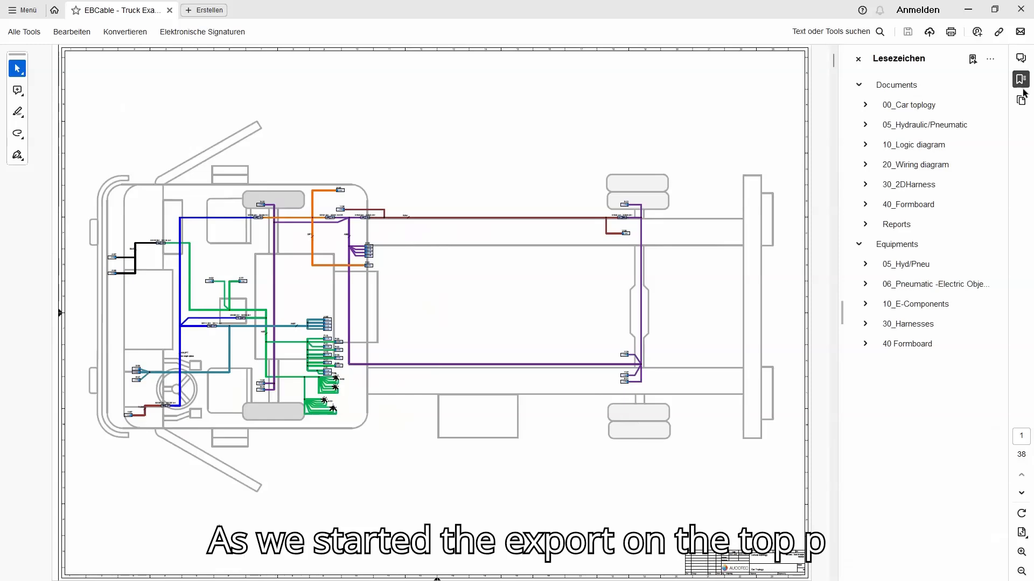
In Adobe Acrobat, browse the exported PDF's page thumbnails and open ABS/ASR sheet 1 through the 10_Logic diagram bookmarks.
{"action": "left_click", "coordinate": [1022, 101]}
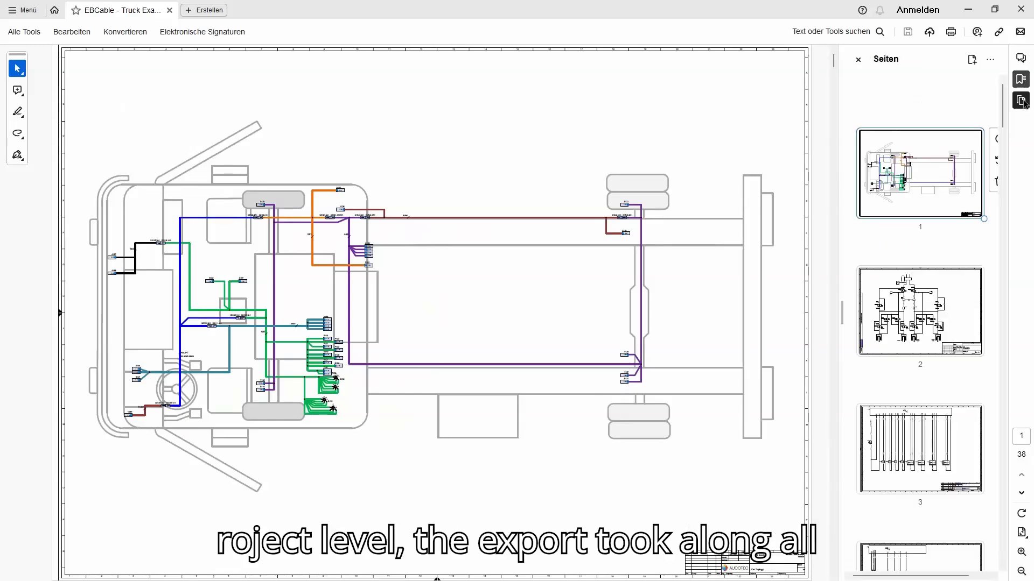
{"action": "scroll", "coordinate": [969, 194], "scroll_direction": "down", "scroll_amount": 10}
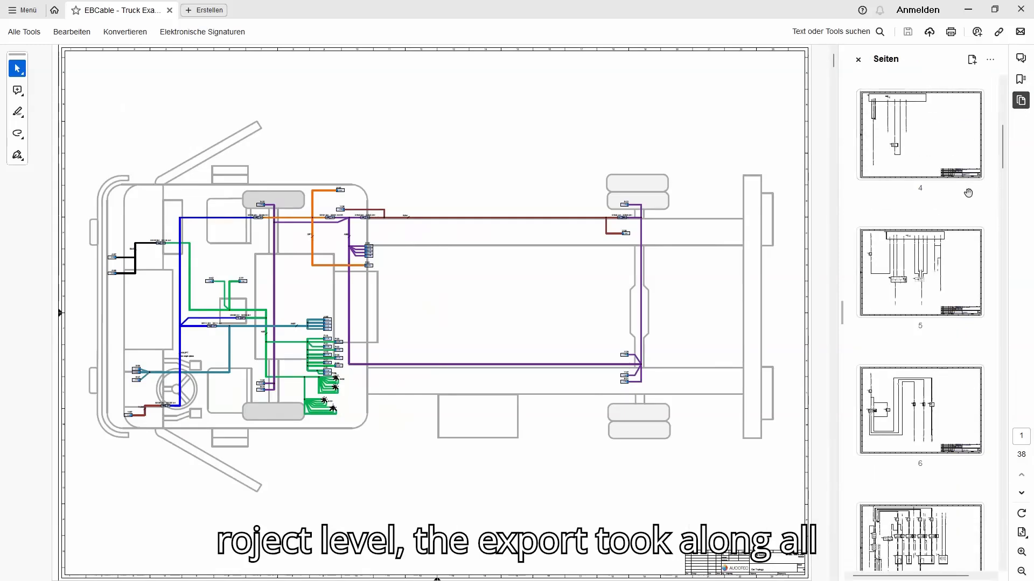
{"action": "left_click", "coordinate": [1021, 80]}
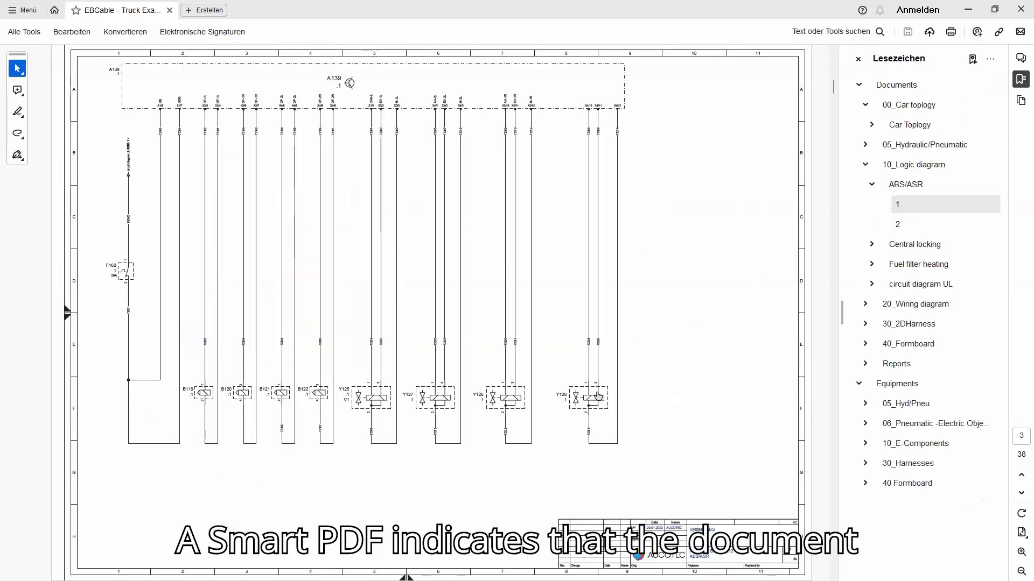
Follow the PDF links of valve Y128.1 back and forth between the ABS/ASR logic diagram and the hydraulic diagram.
{"action": "left_click", "coordinate": [594, 399]}
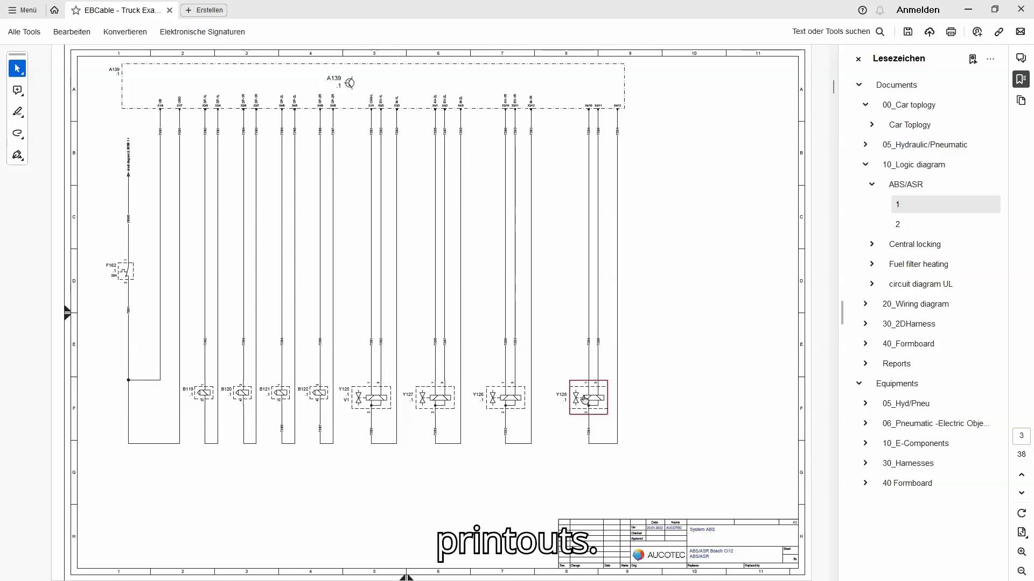
{"action": "left_click", "coordinate": [585, 399]}
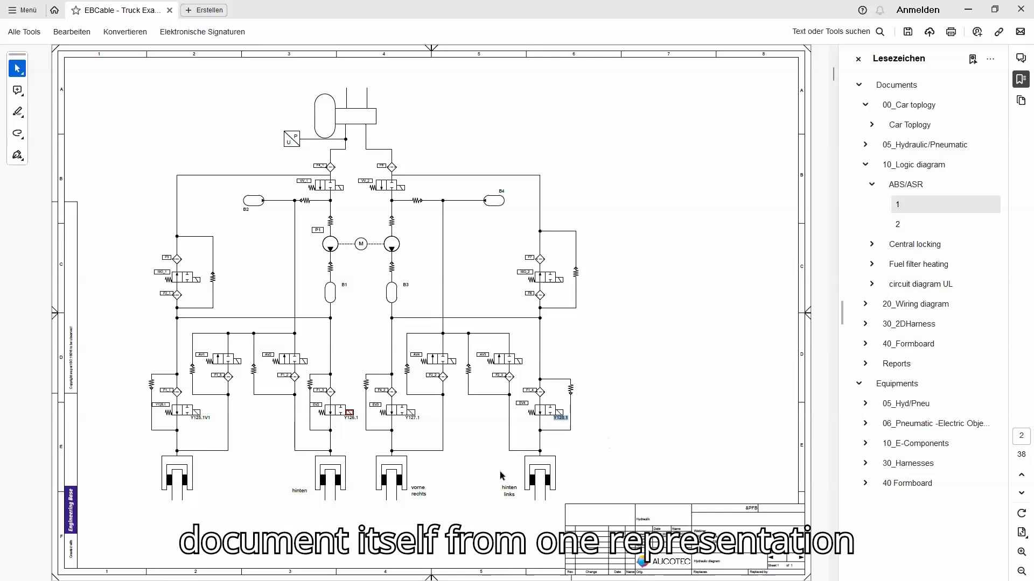
{"action": "left_click", "coordinate": [560, 418]}
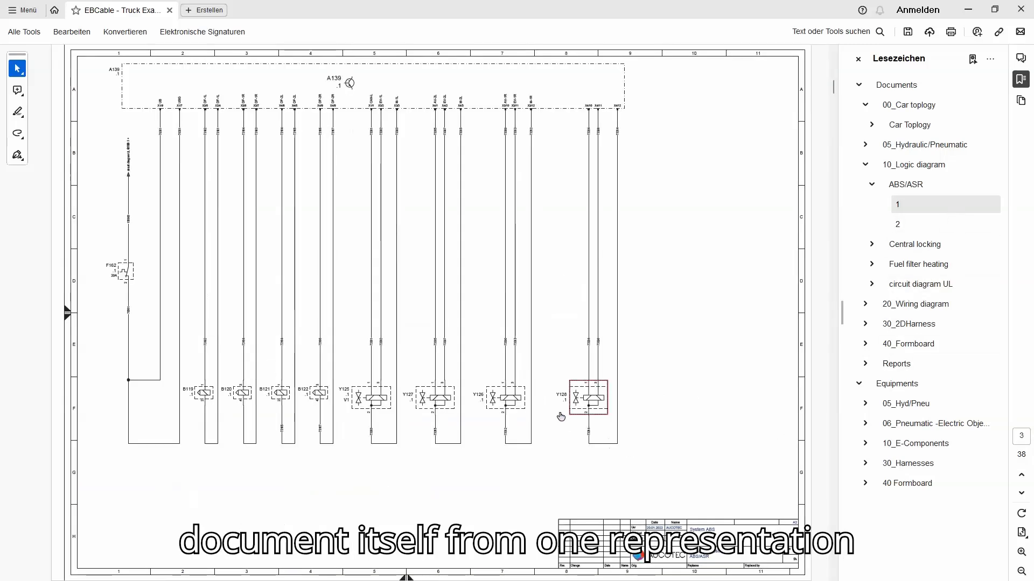
{"action": "left_click", "coordinate": [603, 398]}
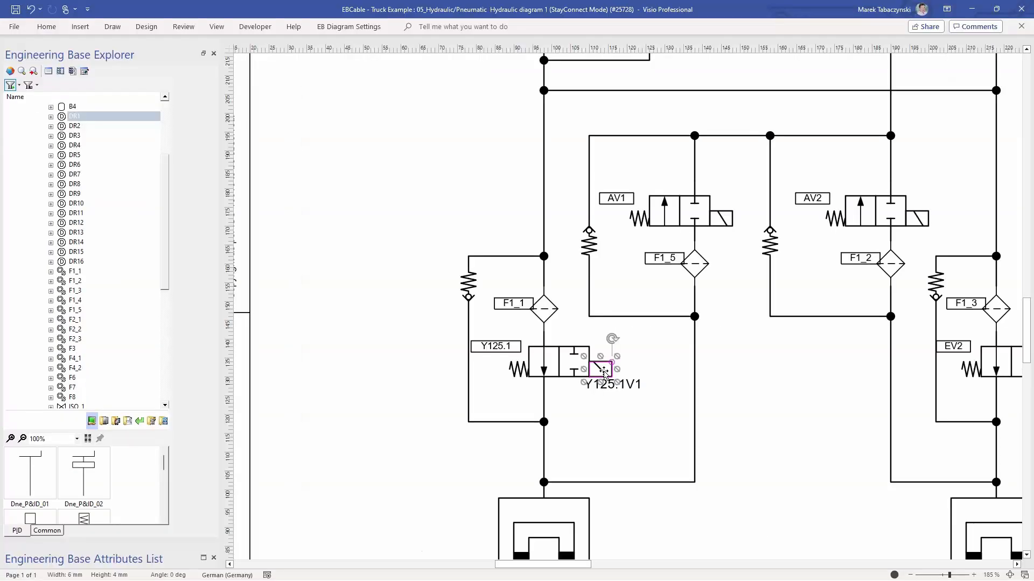
In Visio, navigate from Y125.1V1 in the hydraulic diagram to its 06_Pneumatic -Electric Objekte item and wiring diagram 81.990.53.
{"action": "right_click", "coordinate": [611, 379]}
{"action": "mouse_move", "coordinate": [622, 353]}
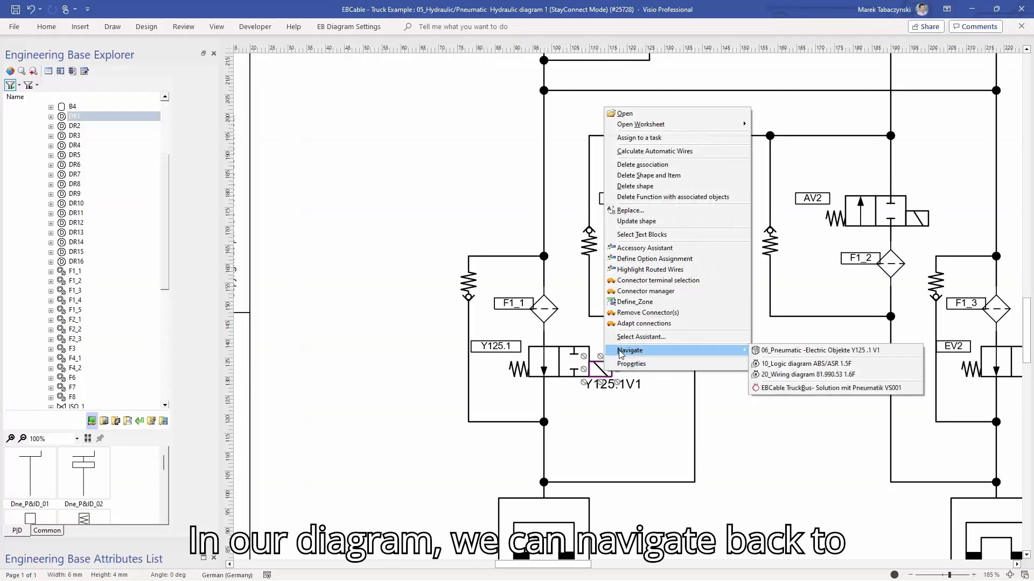
{"action": "left_click", "coordinate": [776, 351]}
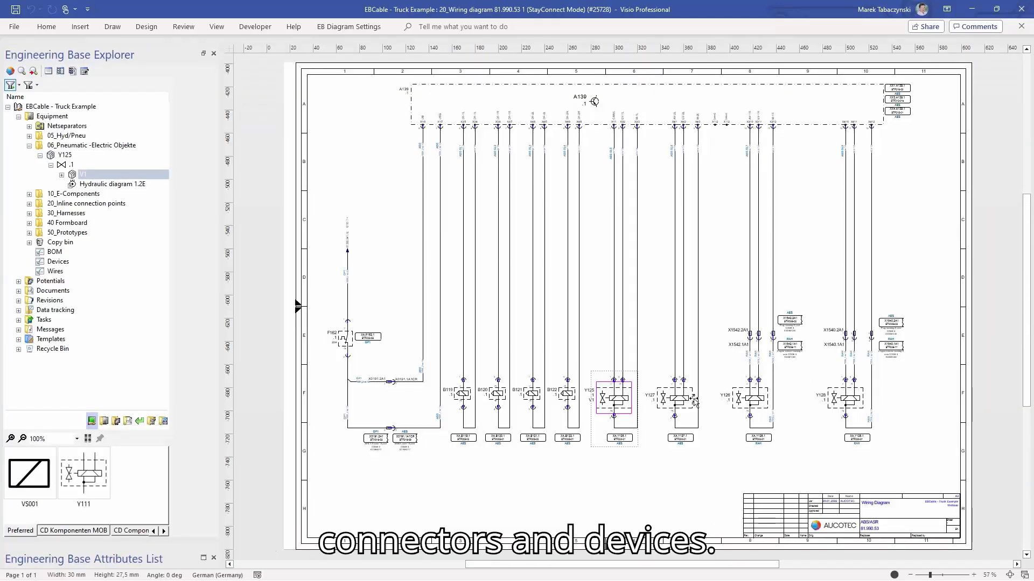
Navigate from connector XA.Y125.1 below valve Y125 in the wiring diagram to its representation in the ABS harness diagram.
{"action": "scroll", "coordinate": [640, 416], "scroll_direction": "up", "scroll_amount": 5, "text": "ctrl"}
{"action": "right_click", "coordinate": [617, 436]}
{"action": "mouse_move", "coordinate": [621, 429]}
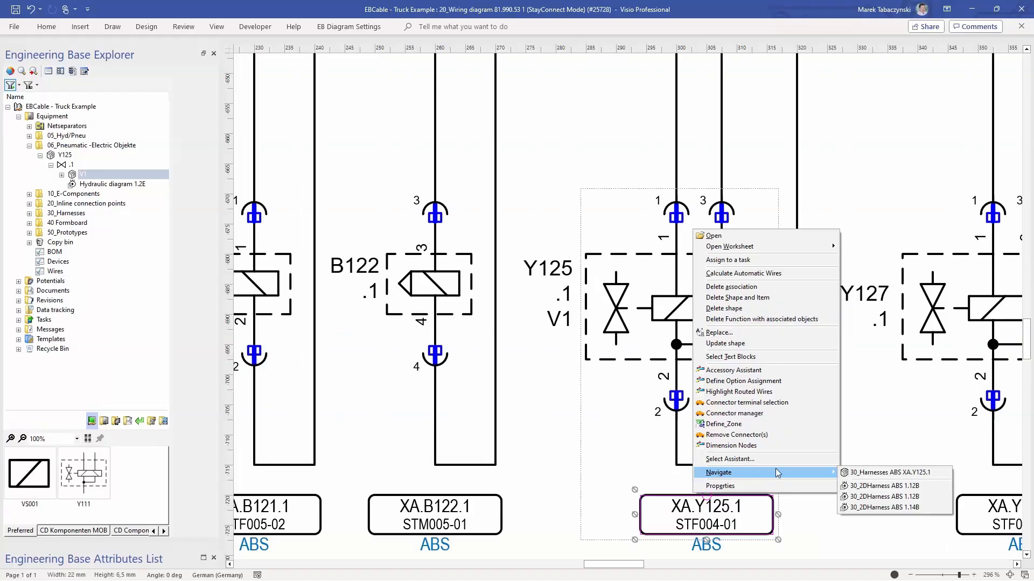
{"action": "left_click", "coordinate": [868, 472]}
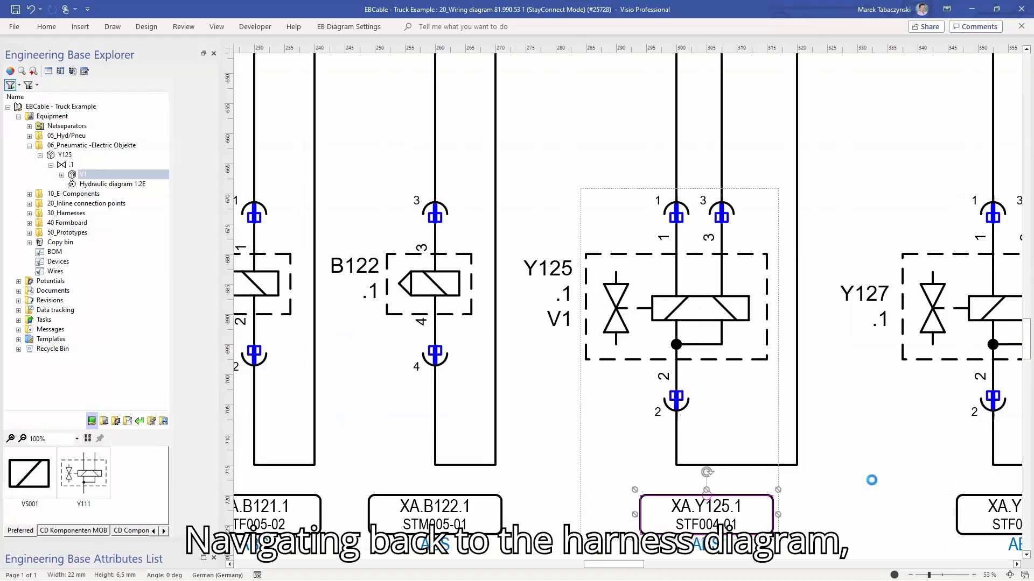